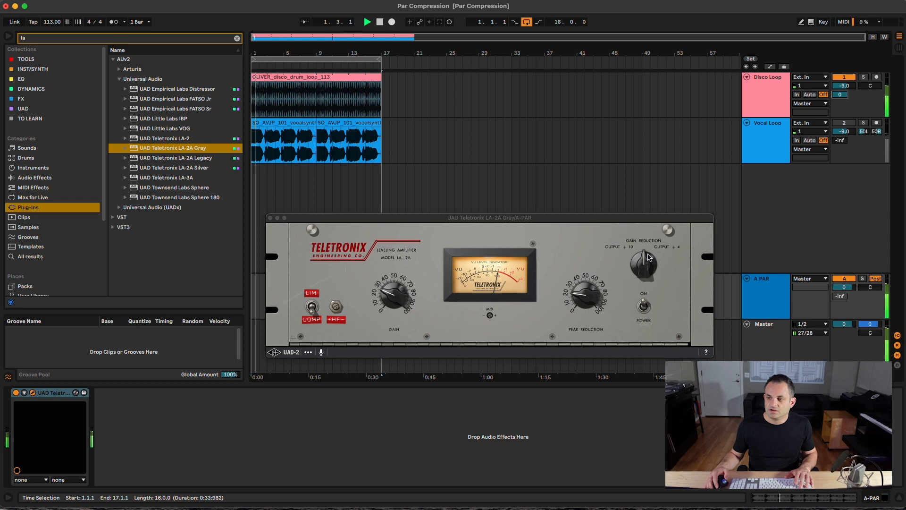
Turn the LA-2A Gray's Peak Reduction nearly to maximum and raise its Gain to about 40 while the loop plays
{"action": "left_click_drag", "start_coordinate": [590, 303], "coordinate": [589, 225]}
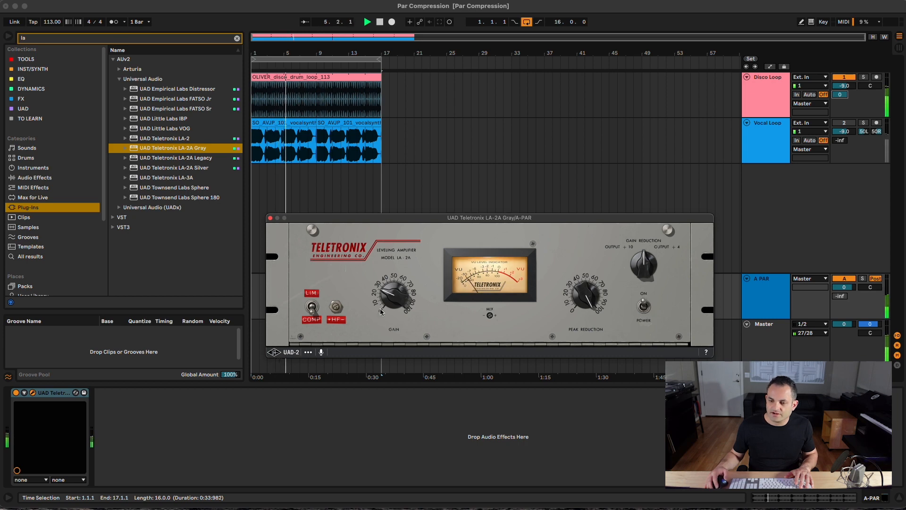
{"action": "left_click_drag", "start_coordinate": [382, 310], "coordinate": [394, 305]}
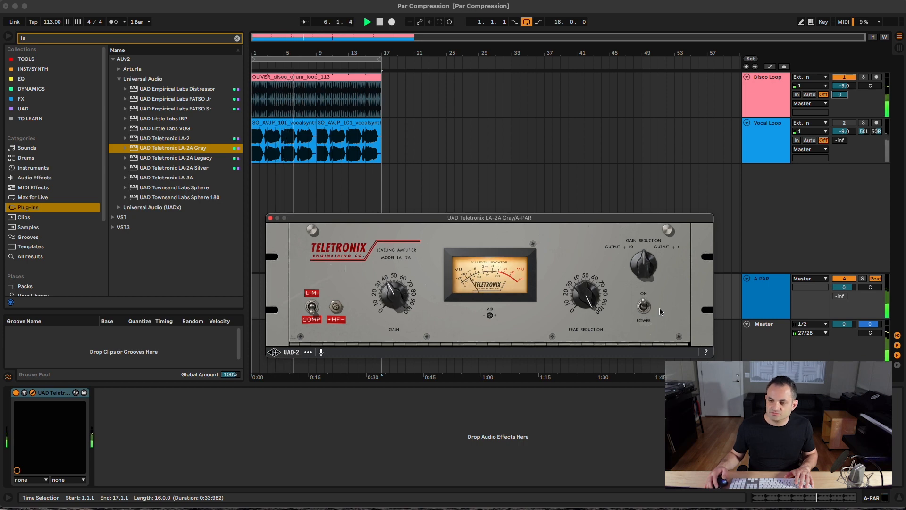
{"action": "left_click", "coordinate": [645, 318]}
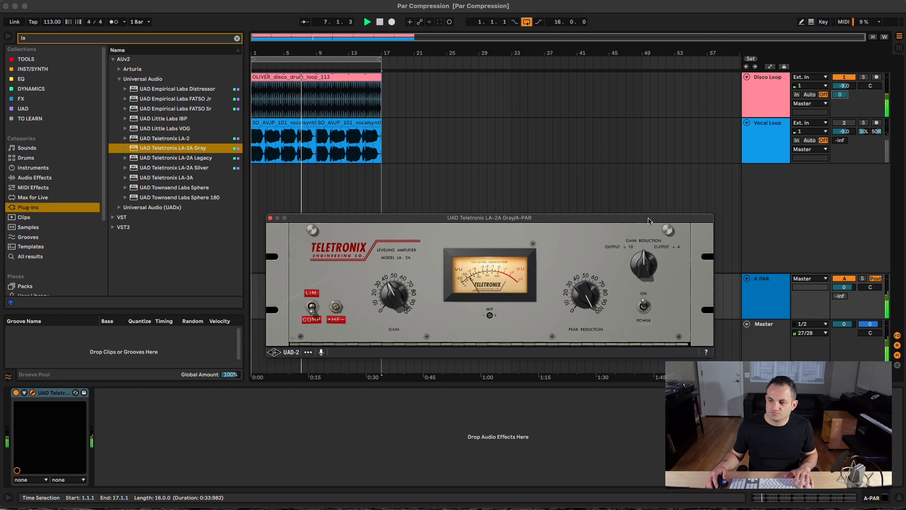
Compare the drum loop with and without parallel compression by switching the A PAR return off and on repeatedly
{"action": "left_click", "coordinate": [814, 290]}
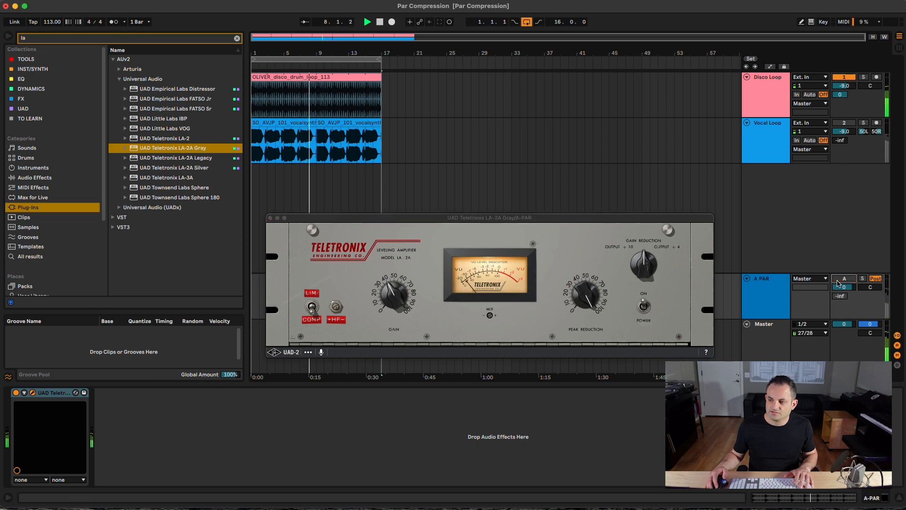
{"action": "left_click", "coordinate": [839, 279]}
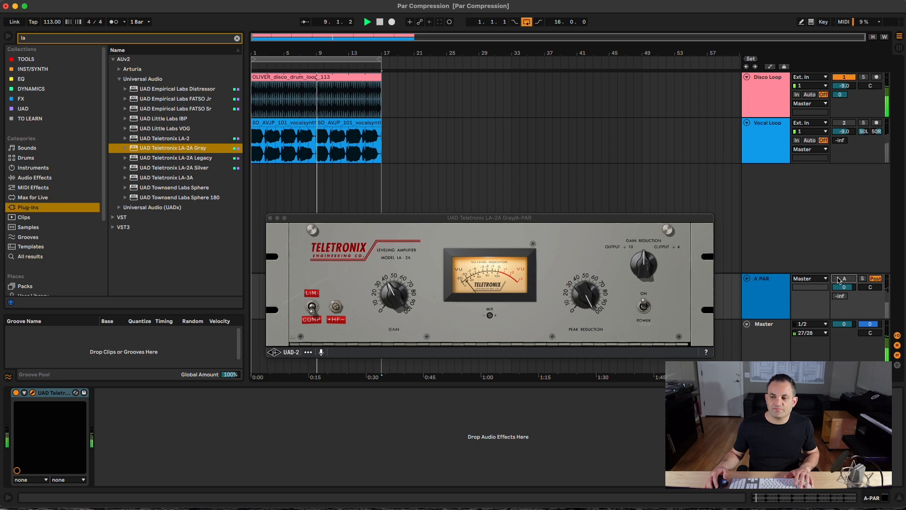
{"action": "left_click", "coordinate": [837, 279]}
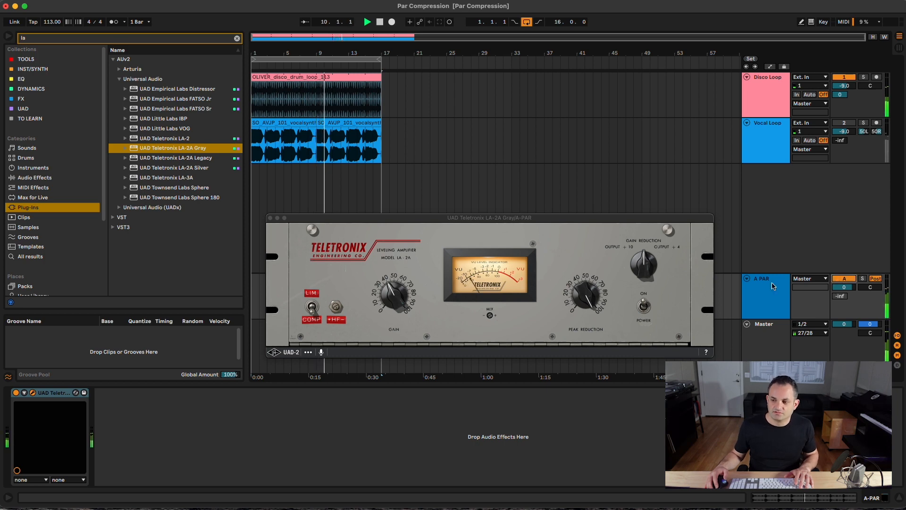
{"action": "left_click", "coordinate": [707, 295]}
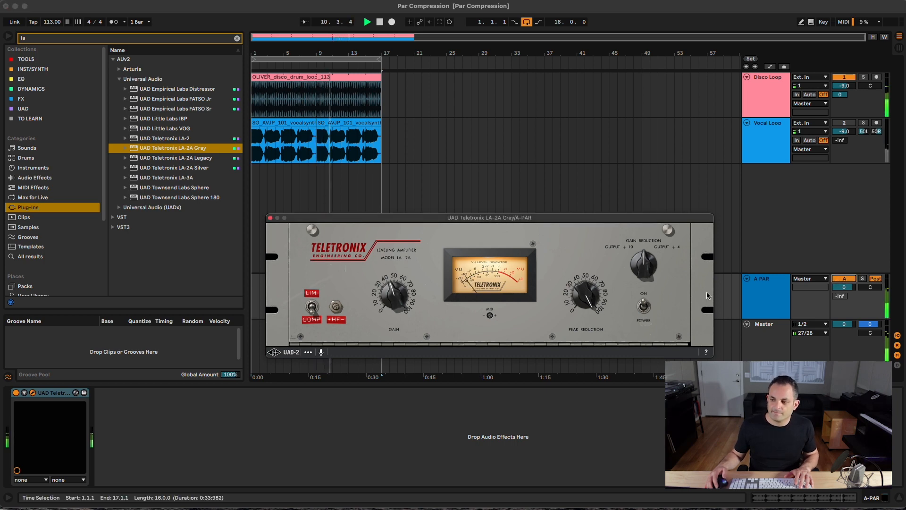
{"action": "left_click", "coordinate": [844, 279]}
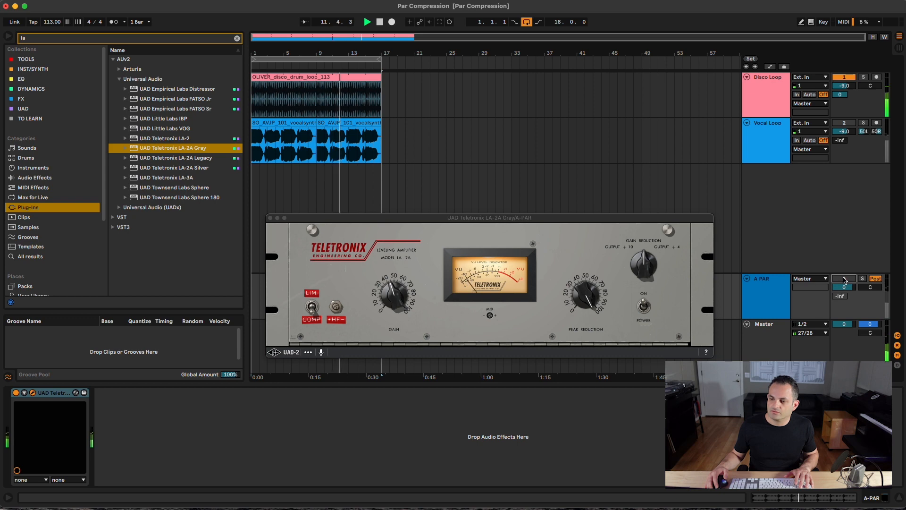
{"action": "left_click", "coordinate": [843, 279]}
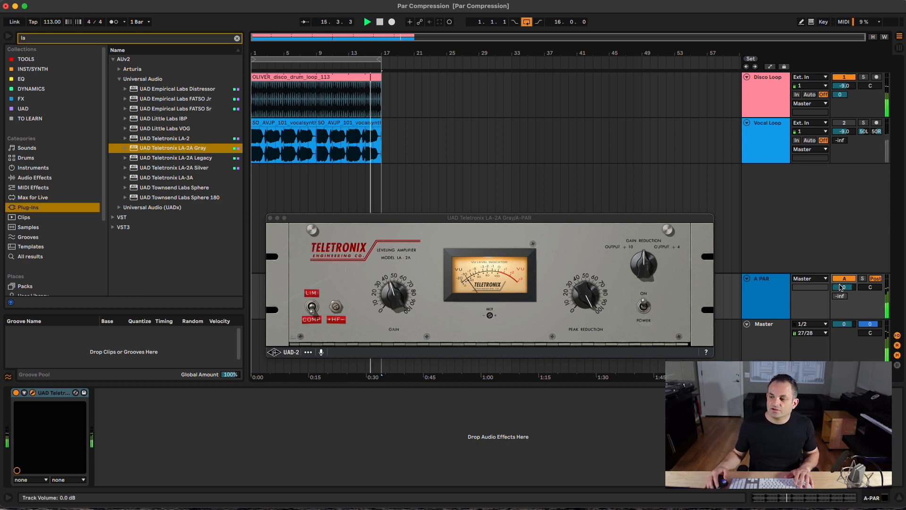
Lower the A PAR return's volume to -20.9 dB and compare the blend with the return switched off and on
{"action": "left_click_drag", "start_coordinate": [843, 287], "coordinate": [843, 320]}
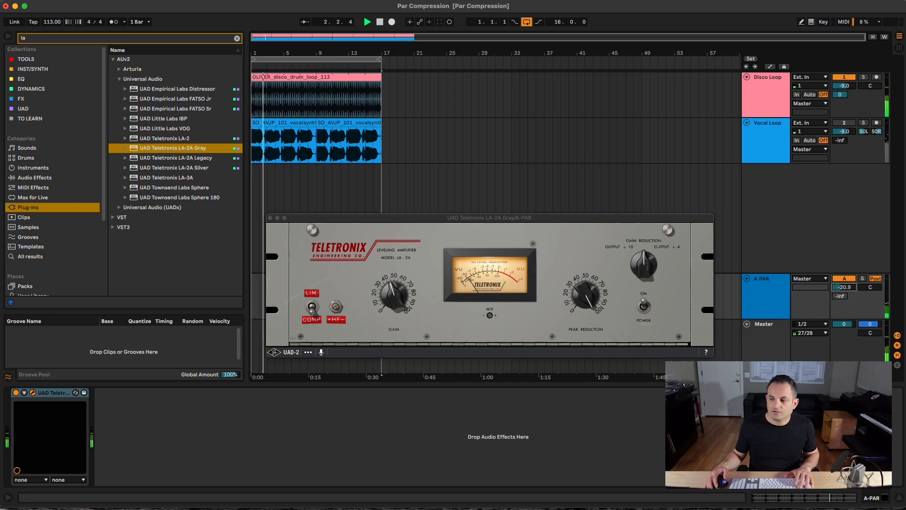
{"action": "left_click", "coordinate": [844, 279]}
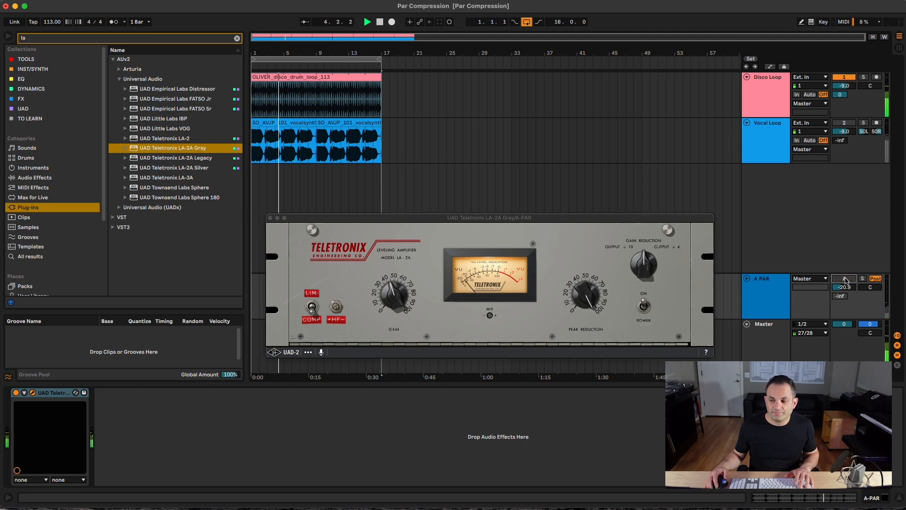
{"action": "left_click", "coordinate": [844, 279]}
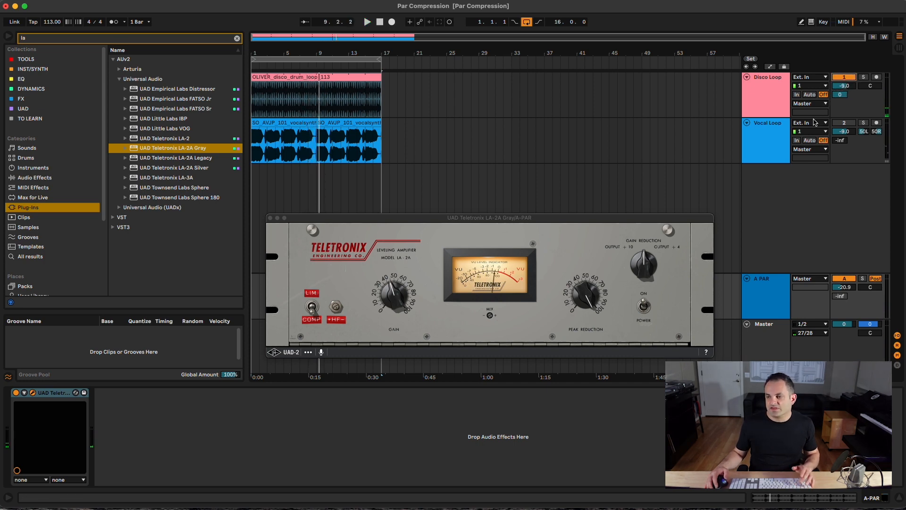
Show the track delay controls in the mixer and set the sends feeding the A PAR return to Pre
{"action": "left_click", "coordinate": [898, 365]}
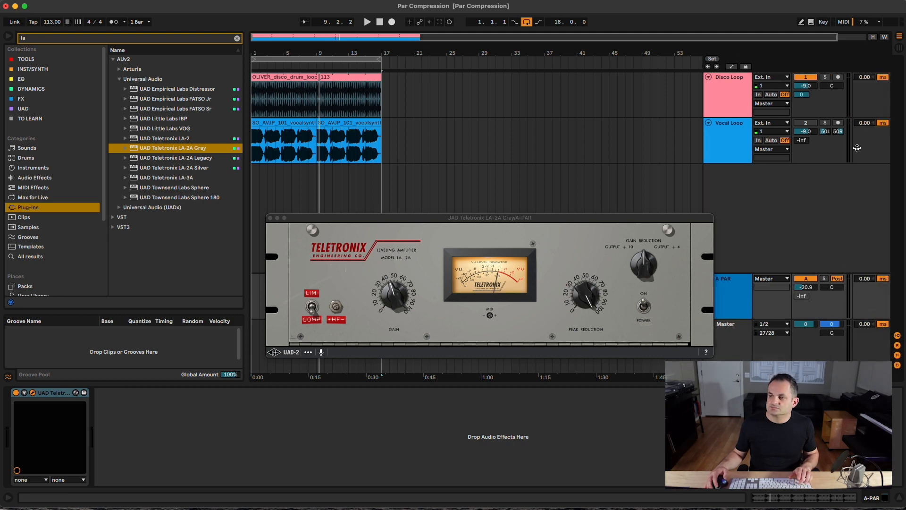
{"action": "key", "text": "Tab"}
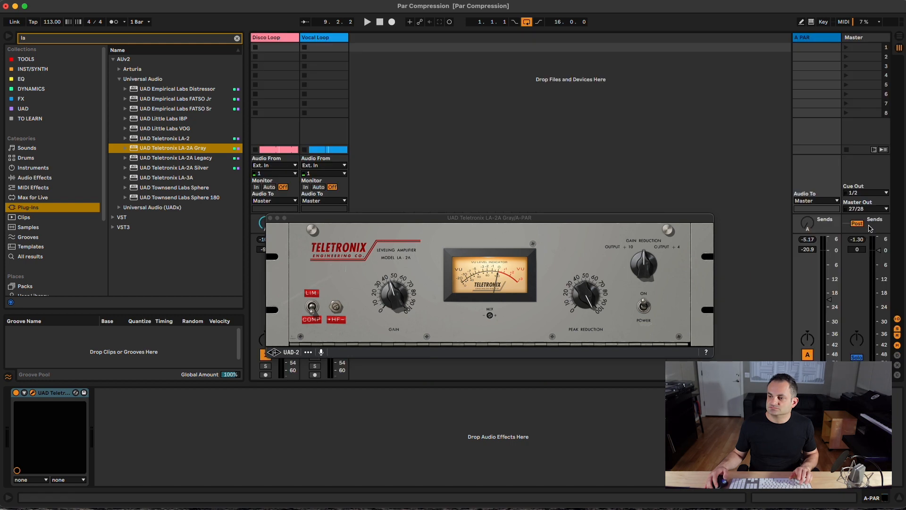
{"action": "key", "text": "Tab"}
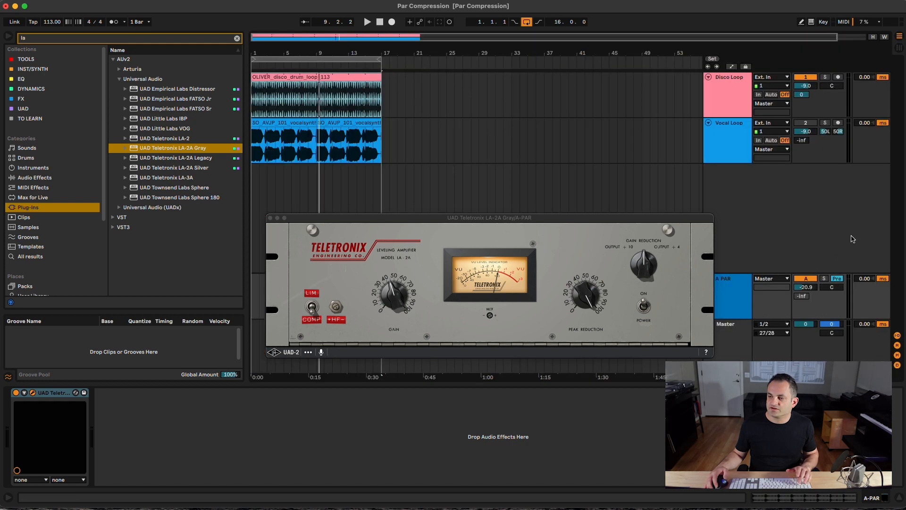
{"action": "key", "text": "Tab"}
{"action": "key", "text": "Tab"}
Play the loop with the send in Pre mode, toggling the A PAR return off and on, and look at its level in Session View
{"action": "key", "text": "space"}
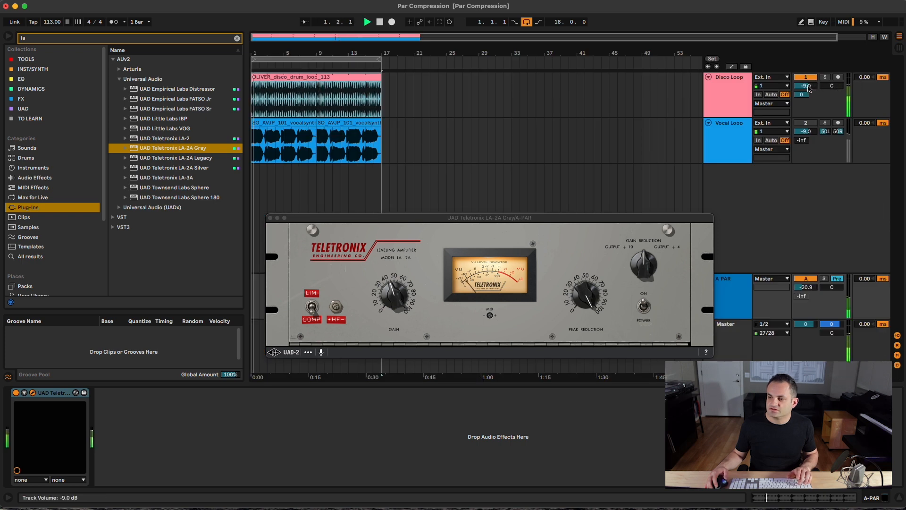
{"action": "left_click", "coordinate": [811, 280]}
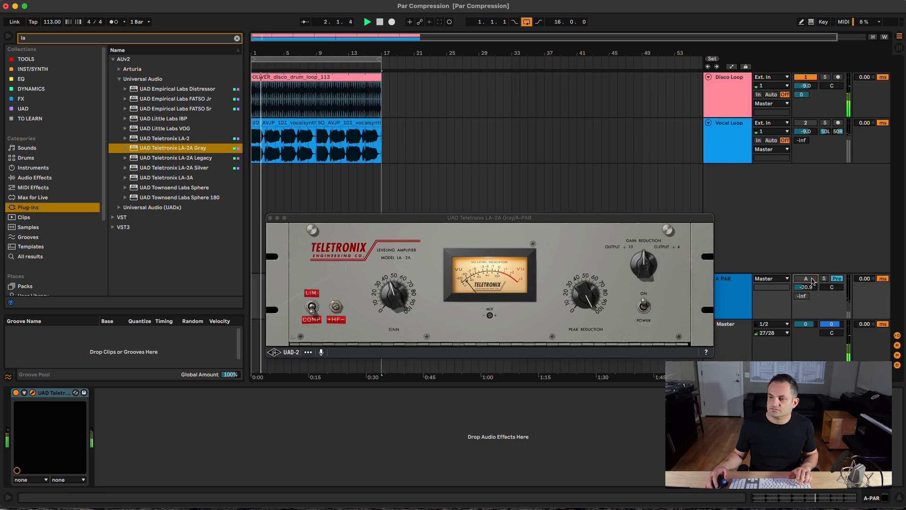
{"action": "left_click", "coordinate": [811, 279]}
{"action": "key", "text": "Tab"}
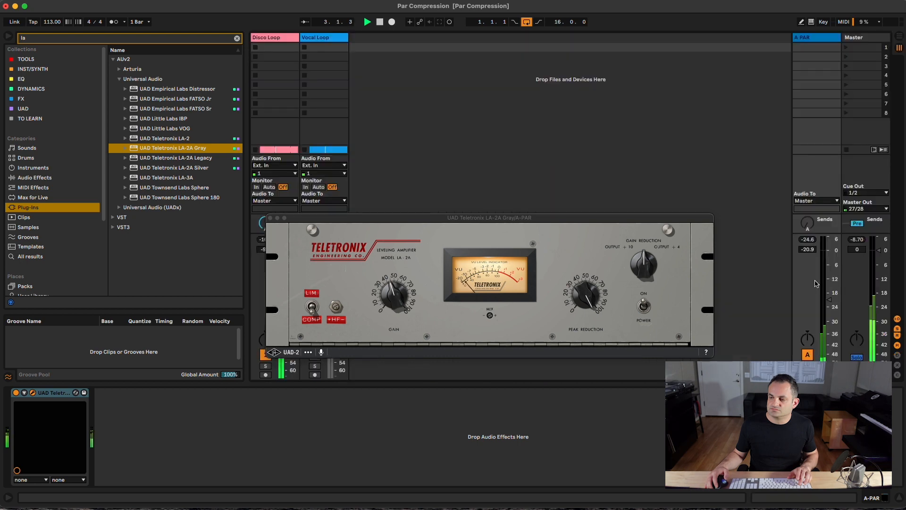
{"action": "key", "text": "Tab"}
Stop playback and switch the A PAR return's sends to Post and back to Pre
{"action": "key", "text": "space"}
{"action": "left_click", "coordinate": [837, 278]}
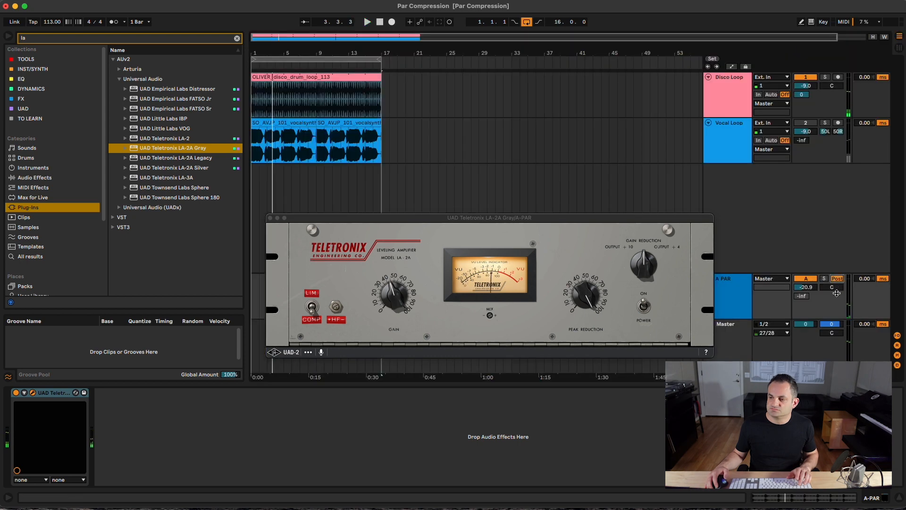
{"action": "key", "text": "Tab"}
{"action": "key", "text": "Tab"}
Restart playback from the beginning and compare the sound with the A PAR return off and on
{"action": "key", "text": "space"}
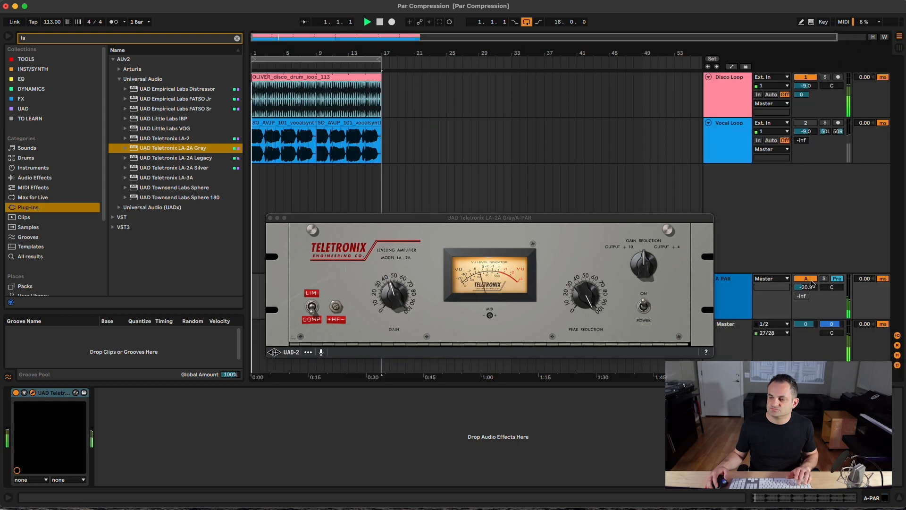
{"action": "left_click", "coordinate": [810, 280]}
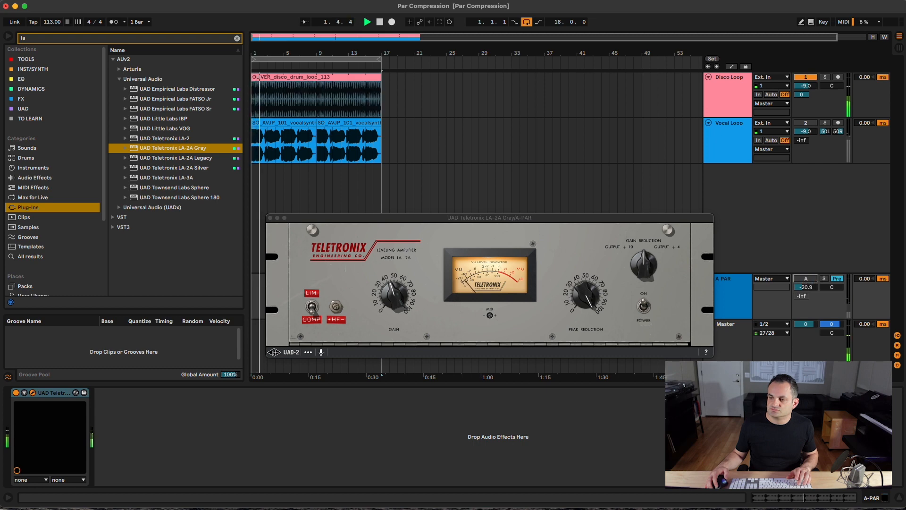
{"action": "left_click", "coordinate": [810, 280]}
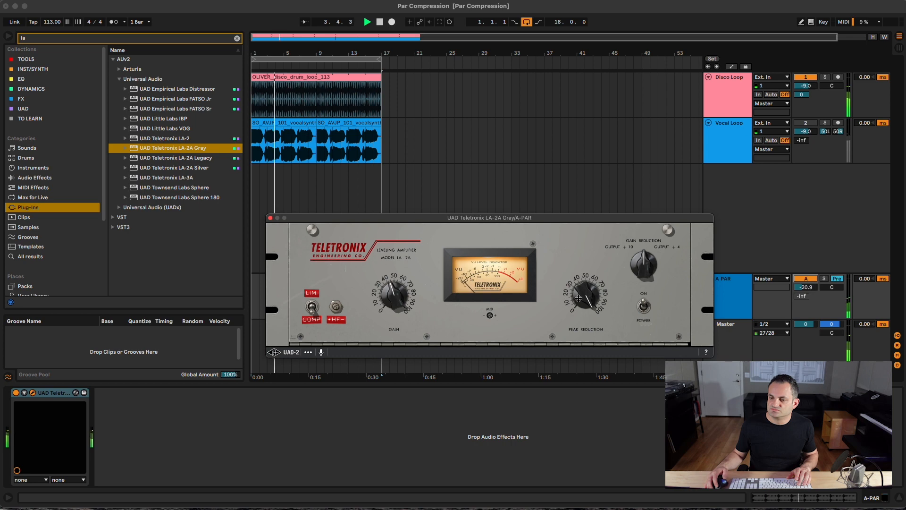
{"action": "left_click", "coordinate": [642, 319]}
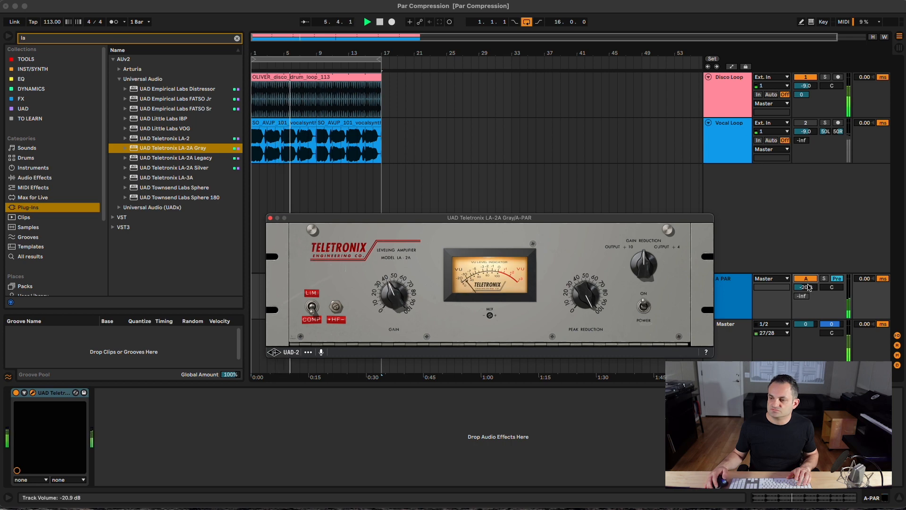
Raise the A PAR return's volume to -1.9 dB and compare the blend with the return off and on
{"action": "left_click_drag", "start_coordinate": [794, 288], "coordinate": [813, 269]}
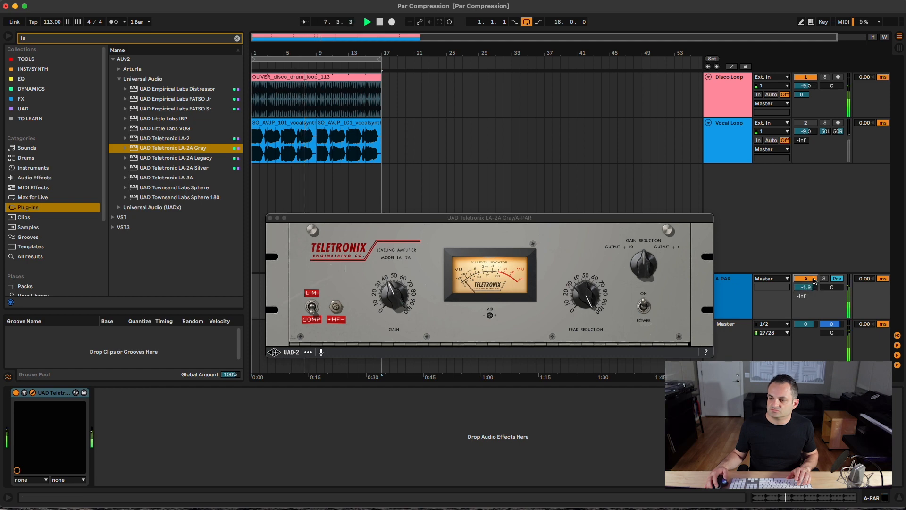
{"action": "left_click", "coordinate": [813, 279]}
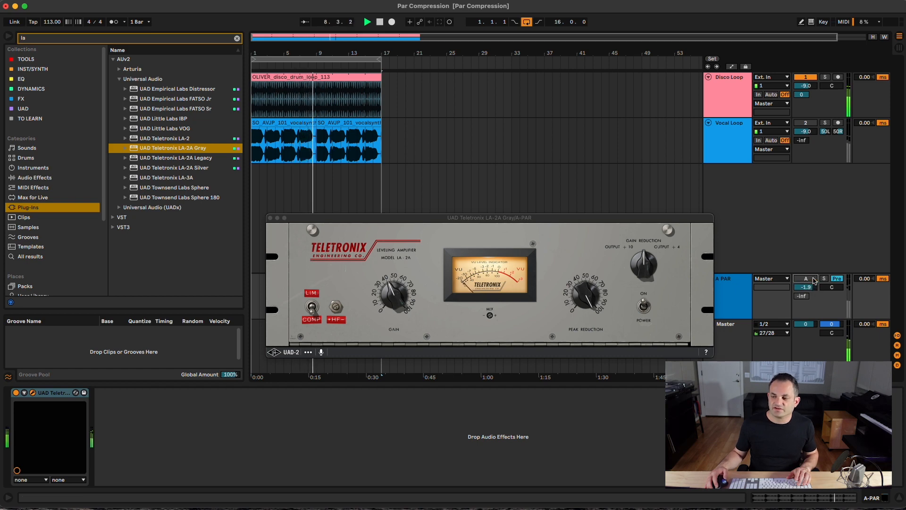
{"action": "left_click", "coordinate": [813, 280]}
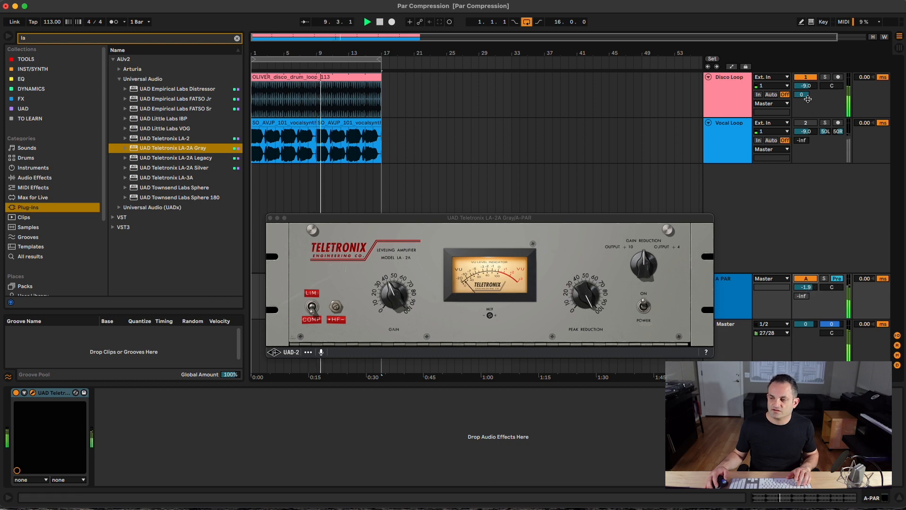
Lower the A PAR return's volume to -11.3 dB and check the blend by switching the return off and on
{"action": "left_click_drag", "start_coordinate": [806, 287], "coordinate": [806, 302]}
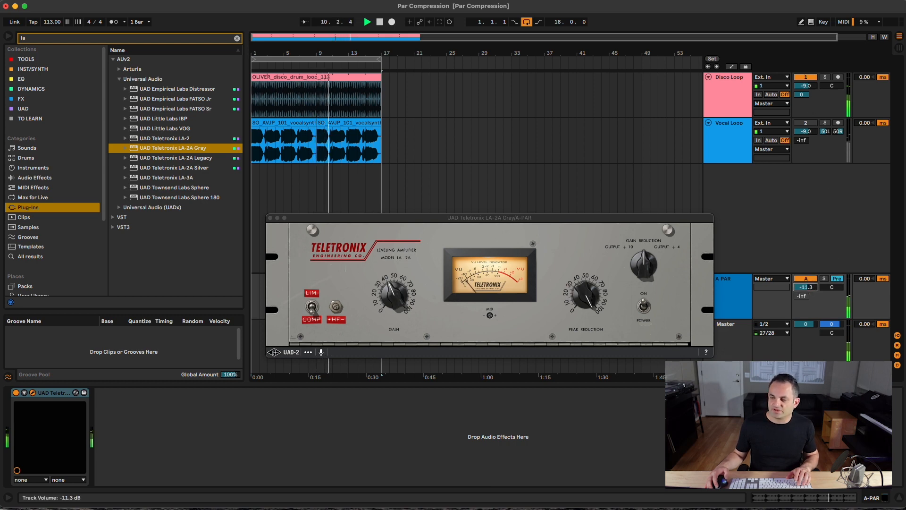
{"action": "left_click", "coordinate": [809, 279]}
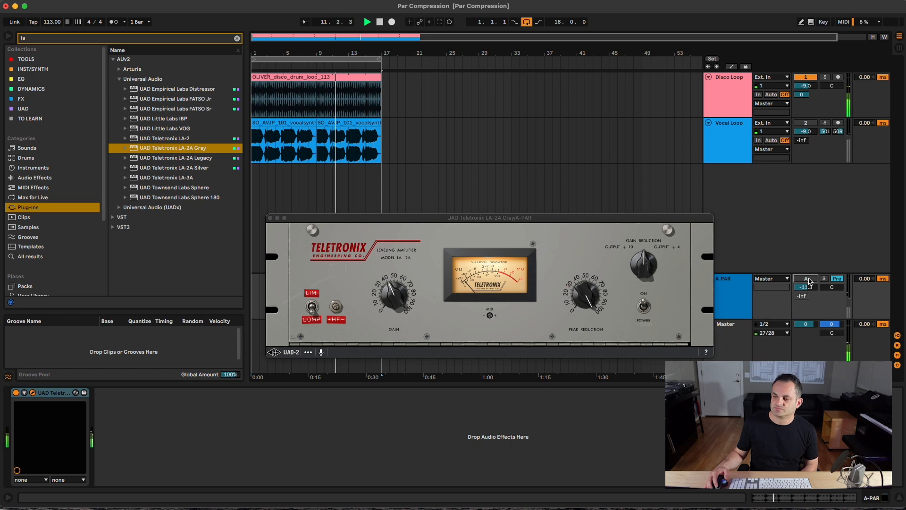
{"action": "left_click", "coordinate": [808, 279]}
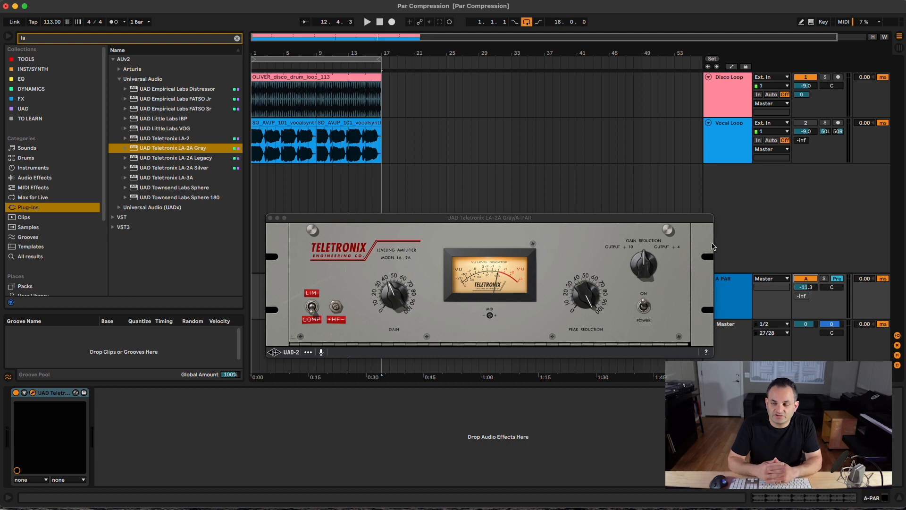
Set the A PAR return's volume to -10.9 dB and the Disco Loop track's volume to -9.2 dB
{"action": "left_click_drag", "start_coordinate": [805, 287], "coordinate": [805, 286]}
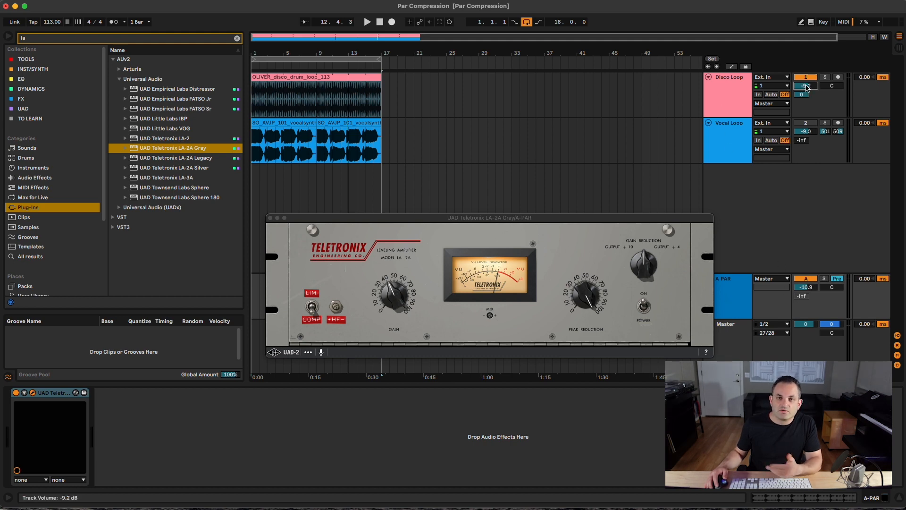
{"action": "left_click", "coordinate": [741, 307]}
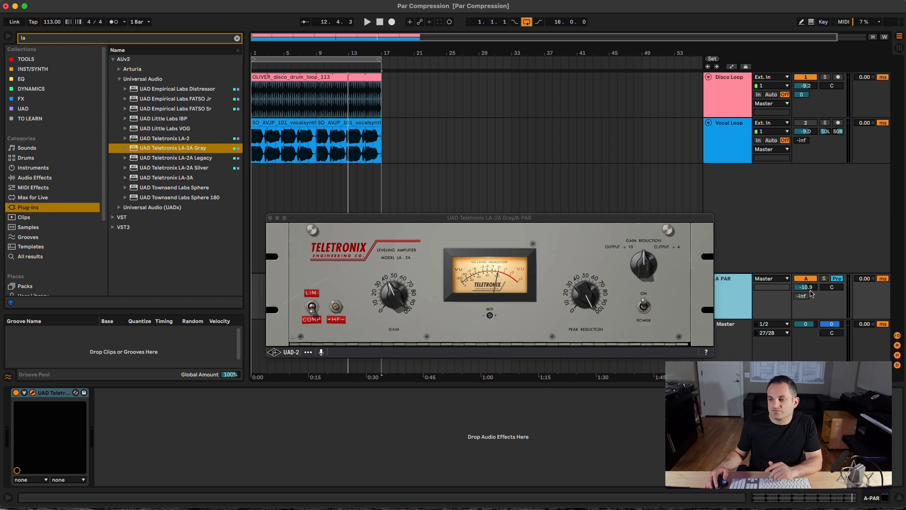
Fine-tune the LA-2A's Peak Reduction and compare the playing loop with the A PAR return off and on
{"action": "left_click", "coordinate": [583, 309]}
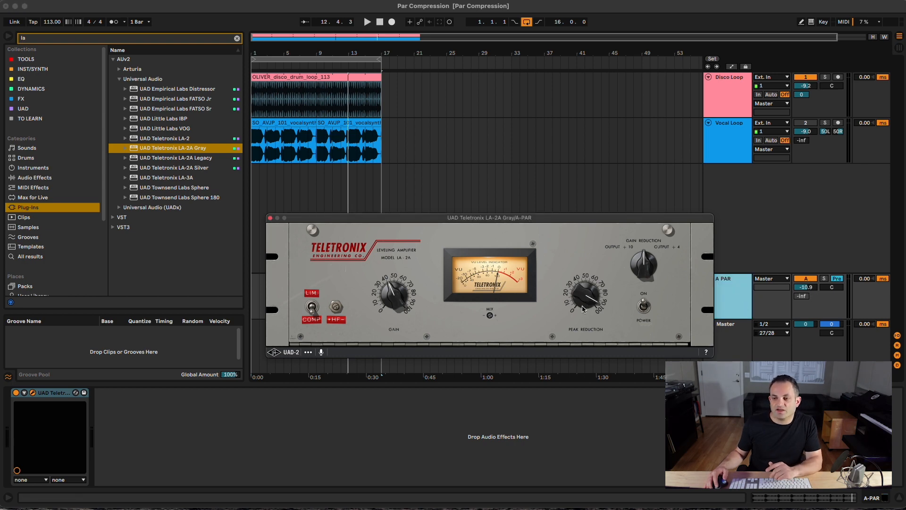
{"action": "key", "text": "space"}
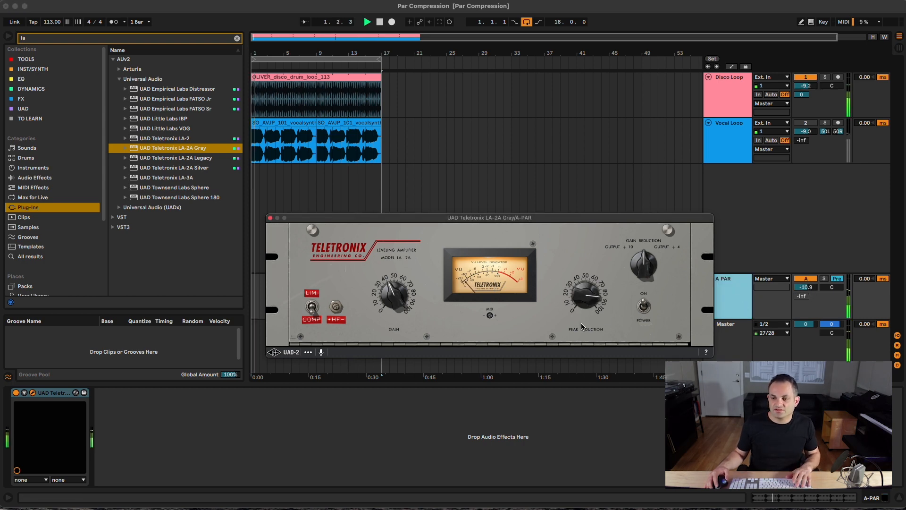
{"action": "left_click", "coordinate": [806, 279]}
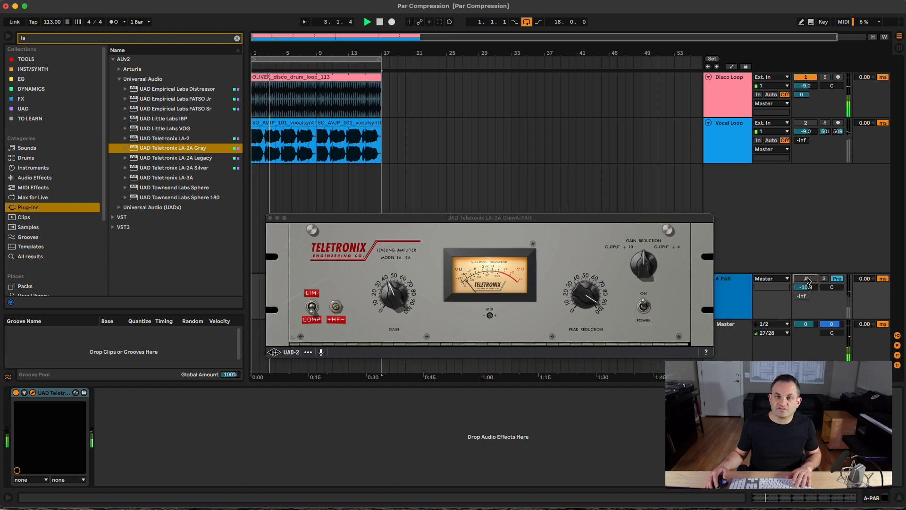
{"action": "left_click", "coordinate": [806, 279]}
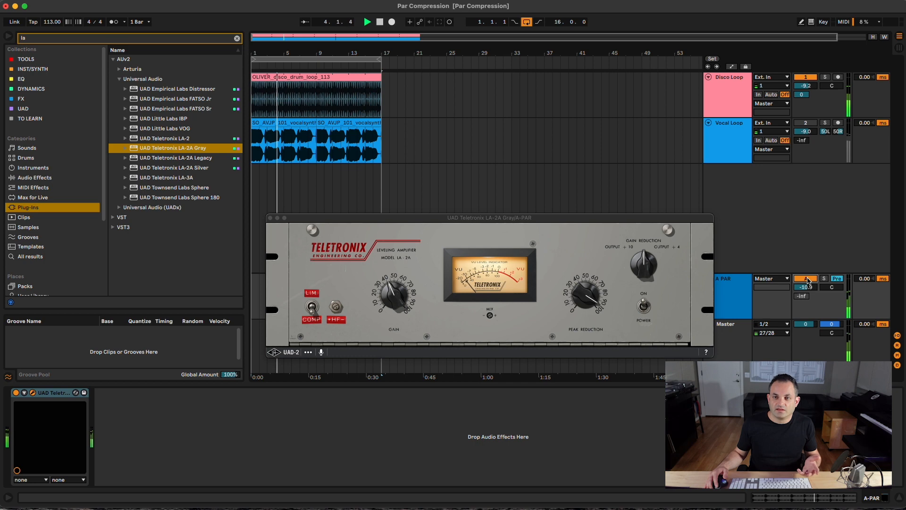
Lower the A PAR return's volume to -12.3 dB and stop playback
{"action": "left_click_drag", "start_coordinate": [799, 287], "coordinate": [798, 291]}
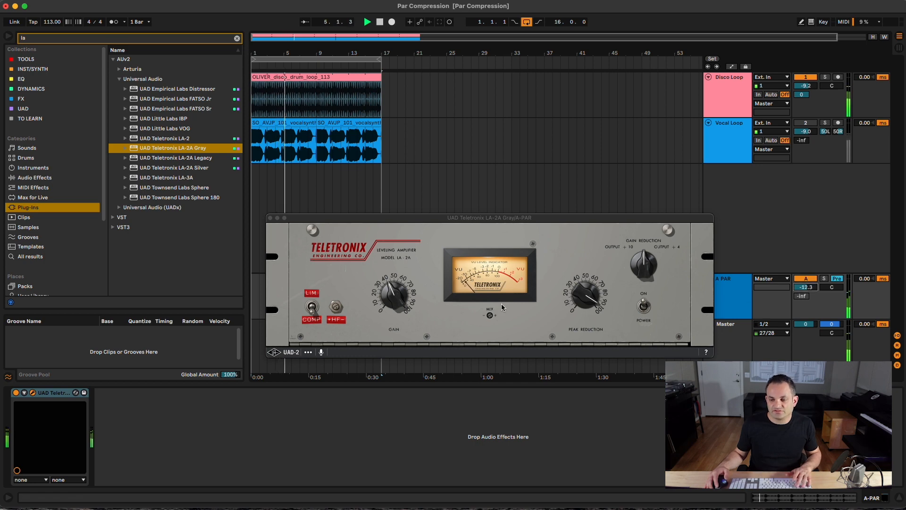
{"action": "left_click", "coordinate": [401, 305]}
{"action": "key", "text": "space"}
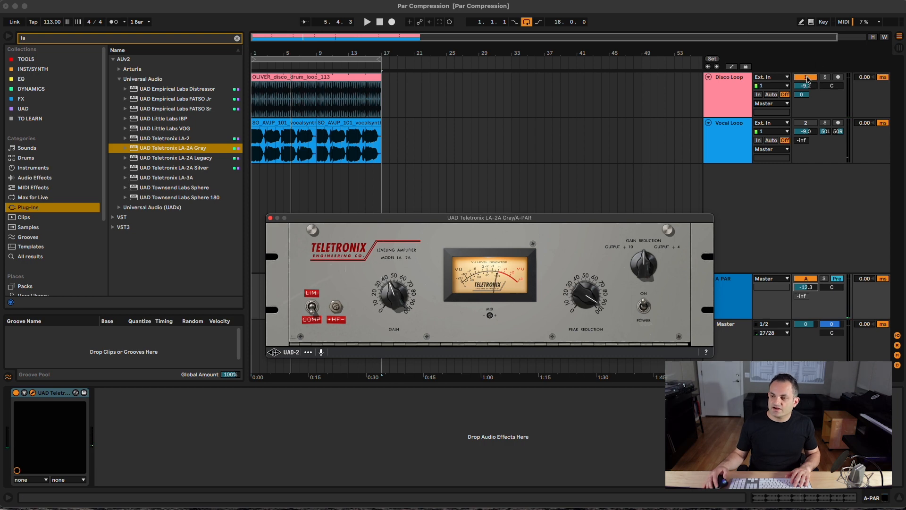
Switch from the Disco Loop to the Vocal Loop track and reset the LA-2A's Gain and Peak Reduction to about 20
{"action": "left_click", "coordinate": [806, 77]}
{"action": "left_click", "coordinate": [806, 123]}
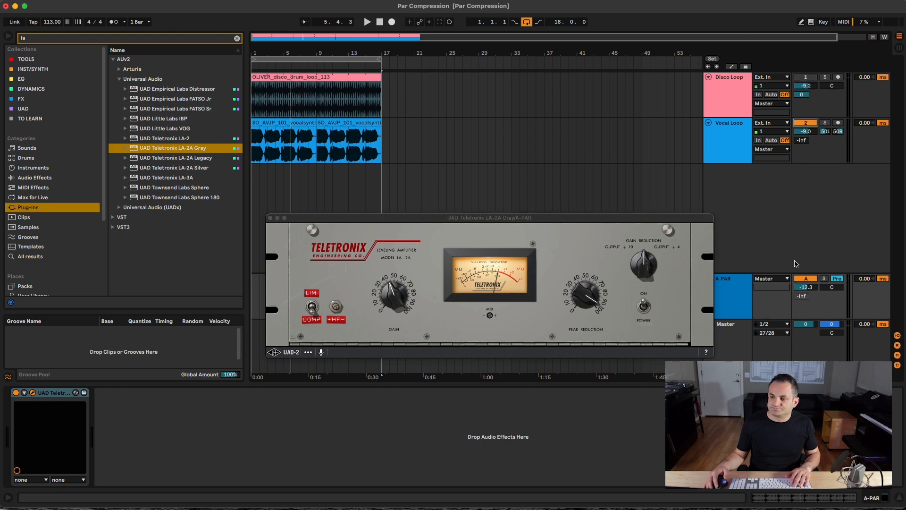
{"action": "left_click", "coordinate": [692, 316]}
{"action": "left_click_drag", "start_coordinate": [394, 310], "coordinate": [395, 333]}
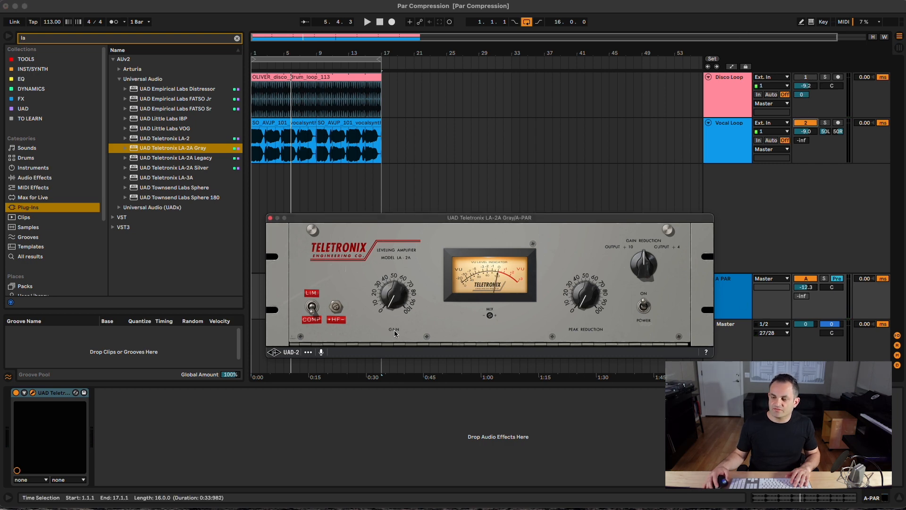
{"action": "left_click_drag", "start_coordinate": [610, 309], "coordinate": [587, 282]}
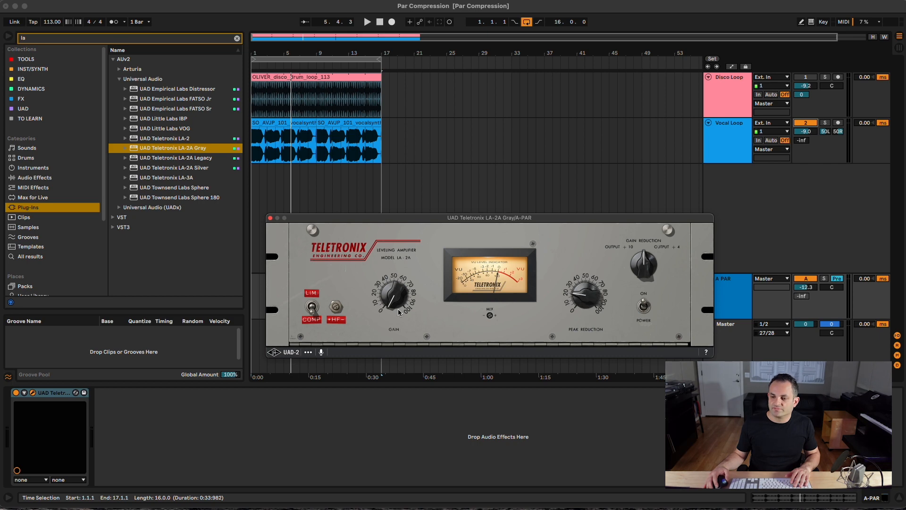
{"action": "left_click_drag", "start_coordinate": [399, 312], "coordinate": [390, 284]}
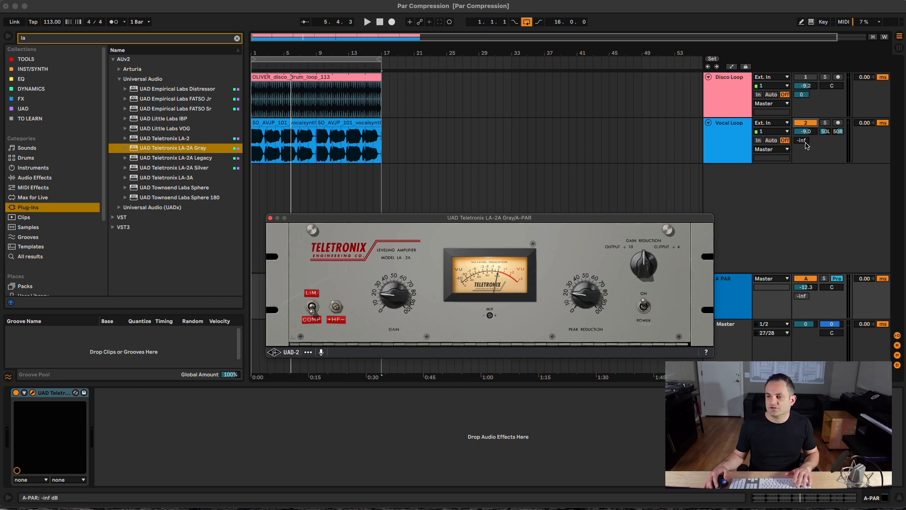
Set the Vocal Loop's send to A PAR to 0 dB and raise the return's volume to -5.9 dB during playback
{"action": "left_click_drag", "start_coordinate": [801, 140], "coordinate": [806, 109]}
{"action": "key", "text": "space"}
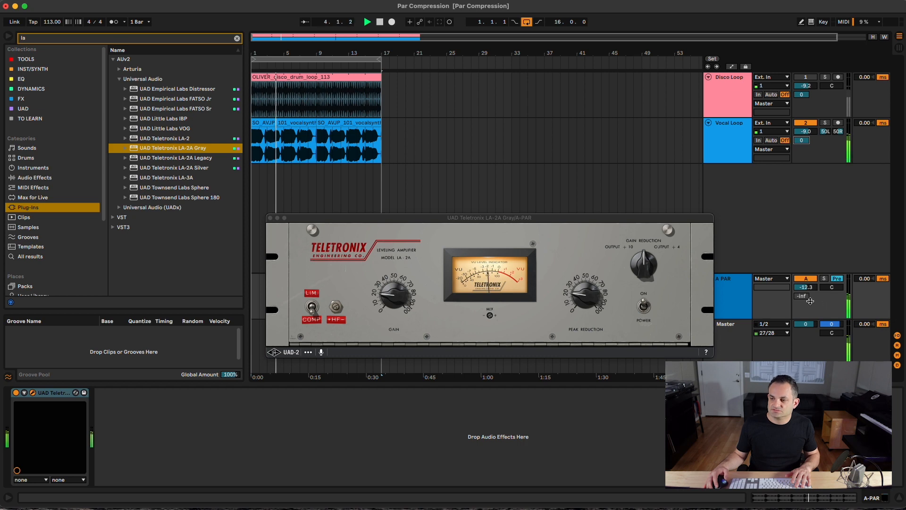
{"action": "left_click_drag", "start_coordinate": [806, 288], "coordinate": [805, 282]}
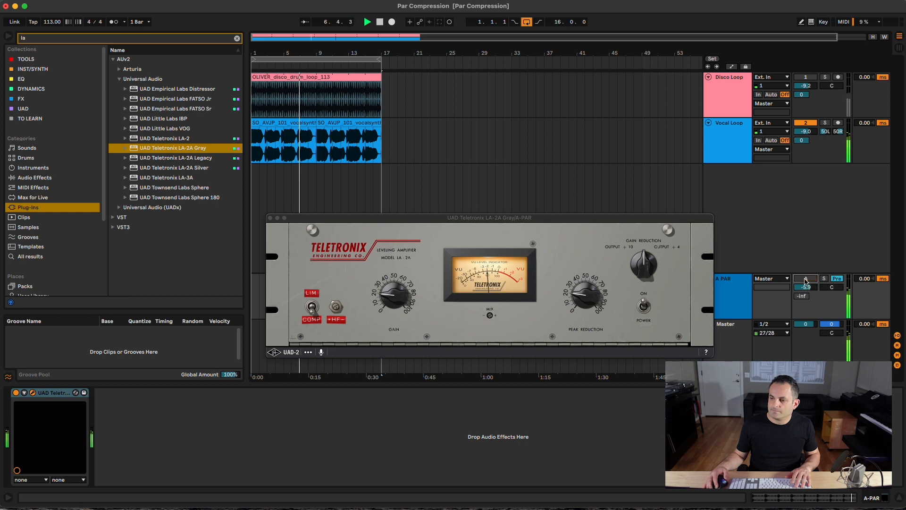
Raise the LA-2A's Peak Reduction to about 60 and its Gain slightly, checking the vocal with the unit's power off and on
{"action": "left_click_drag", "start_coordinate": [586, 304], "coordinate": [585, 272]}
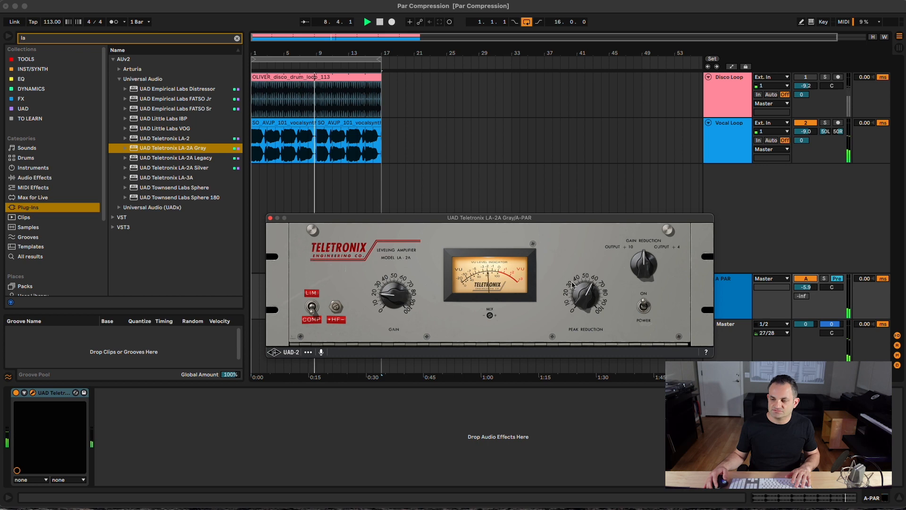
{"action": "left_click_drag", "start_coordinate": [403, 299], "coordinate": [403, 291]}
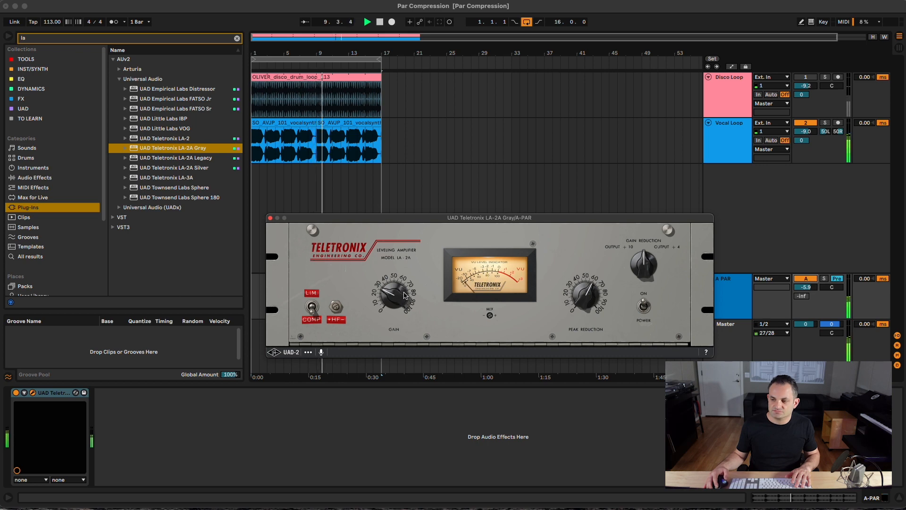
{"action": "left_click", "coordinate": [642, 313]}
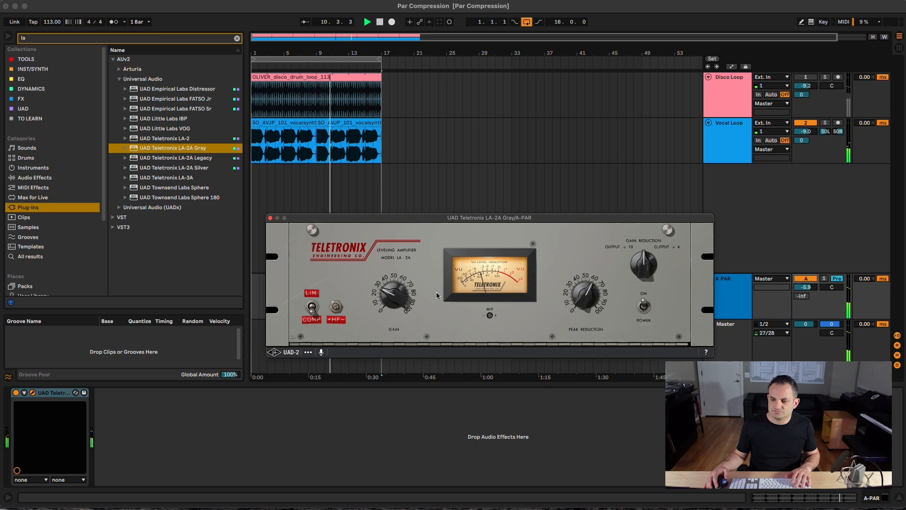
{"action": "left_click_drag", "start_coordinate": [403, 301], "coordinate": [403, 294]}
{"action": "left_click", "coordinate": [643, 310]}
{"action": "left_click", "coordinate": [642, 309]}
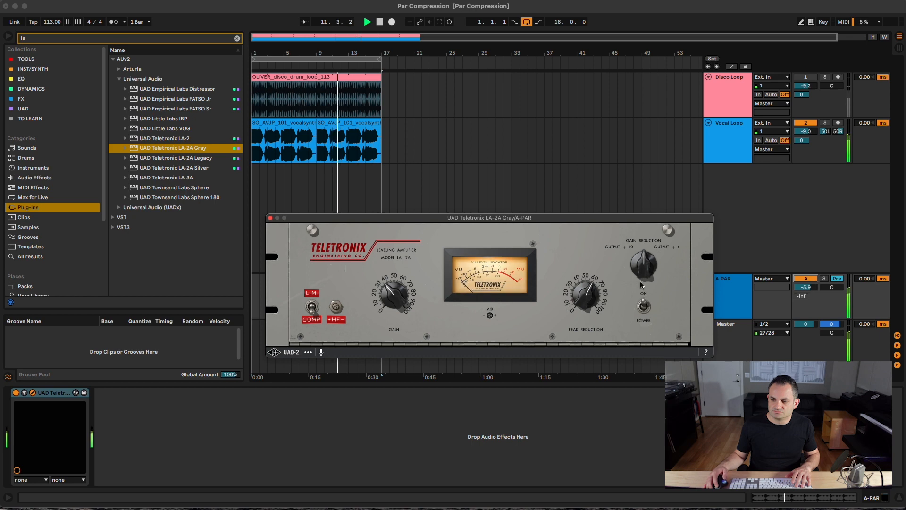
Compare the playing vocal loop with the A PAR return off and on
{"action": "left_click", "coordinate": [804, 278]}
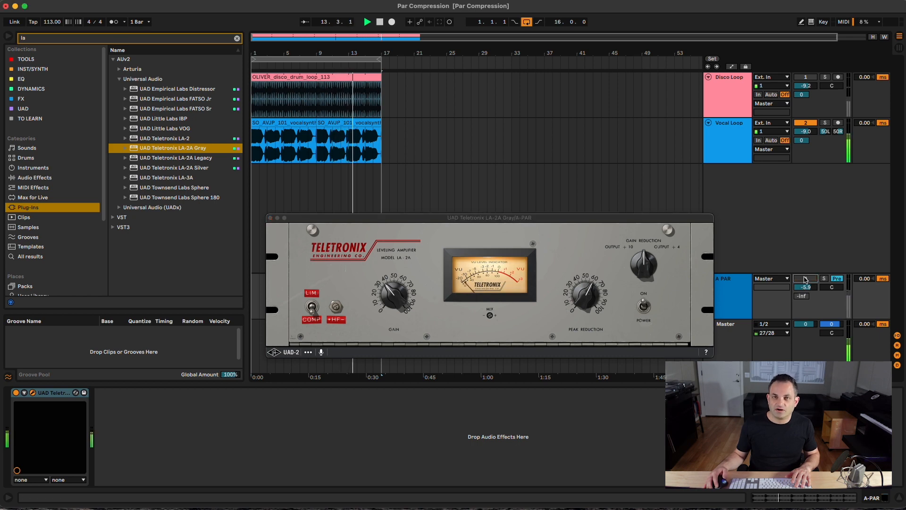
{"action": "left_click", "coordinate": [805, 278]}
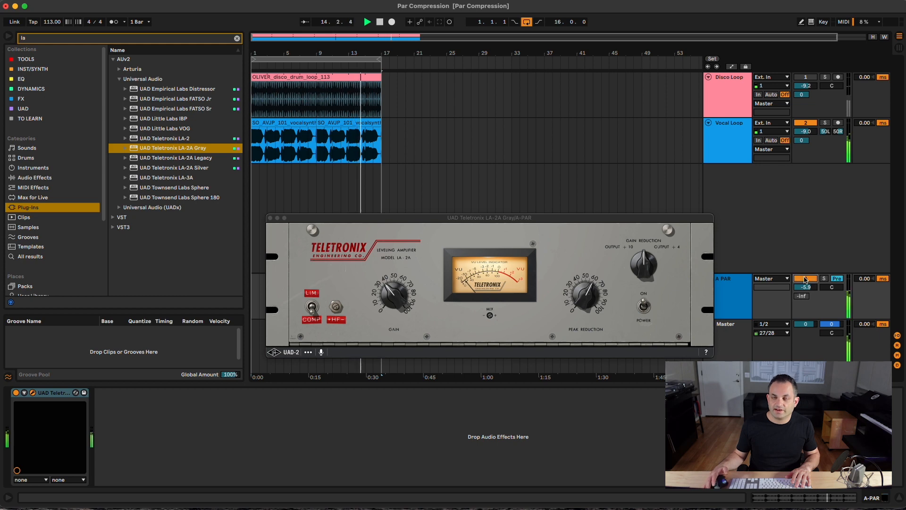
{"action": "left_click", "coordinate": [805, 278]}
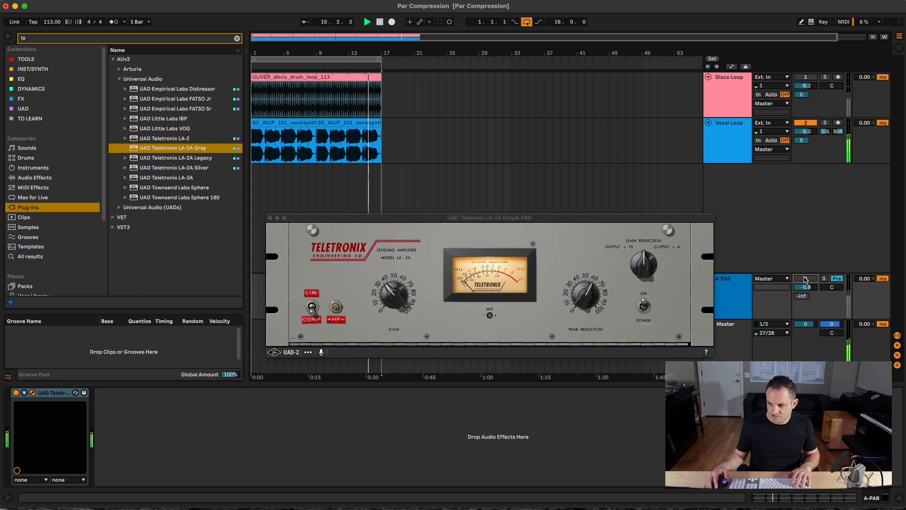
{"action": "left_click", "coordinate": [804, 278]}
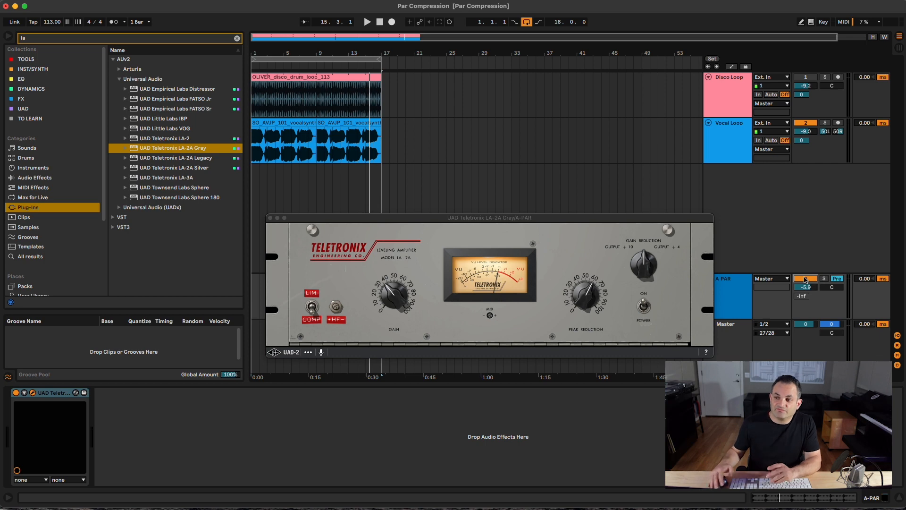
Duplicate the Disco Loop track and replace the copy's API 2500 with the LA-2A moved from the A PAR return
{"action": "left_click", "coordinate": [727, 92]}
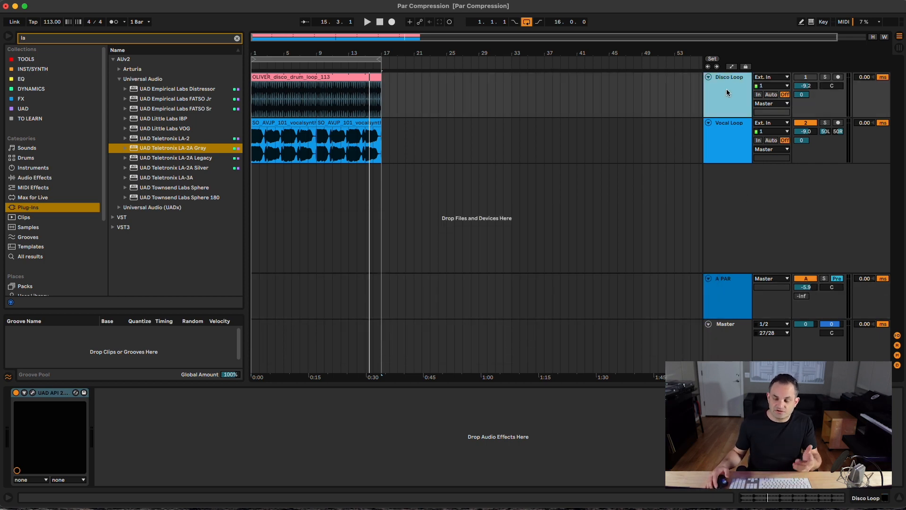
{"action": "key", "text": "super+d"}
{"action": "left_click", "coordinate": [727, 302]}
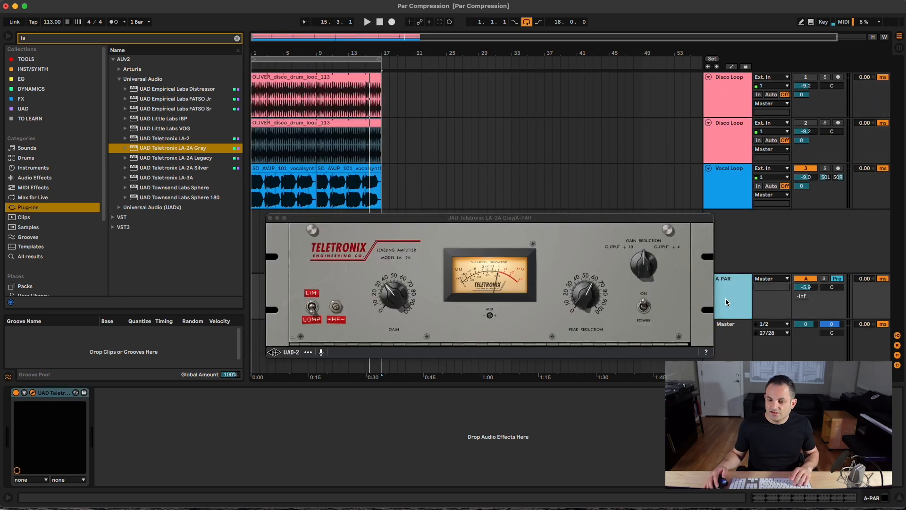
{"action": "left_click", "coordinate": [55, 394]}
{"action": "key", "text": "super+x"}
{"action": "left_click", "coordinate": [727, 142]}
{"action": "left_click", "coordinate": [304, 426]}
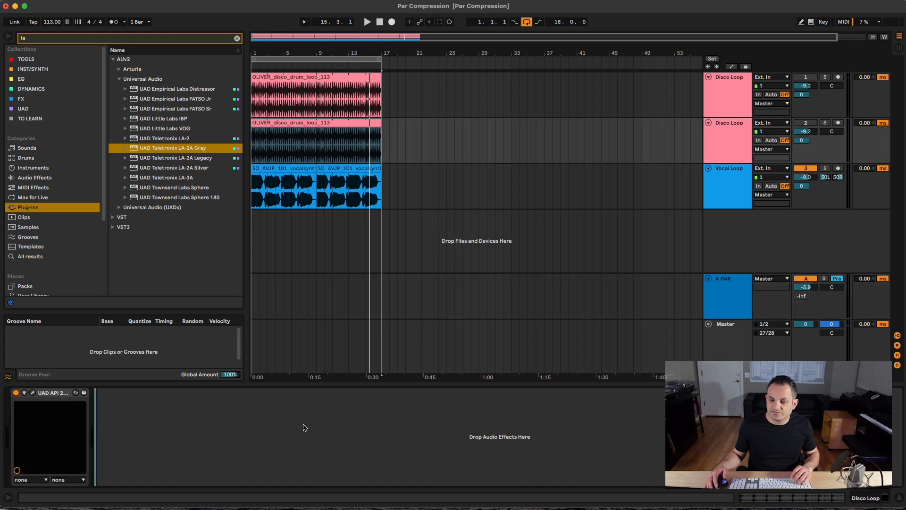
{"action": "key", "text": "super+v"}
{"action": "left_click", "coordinate": [47, 395]}
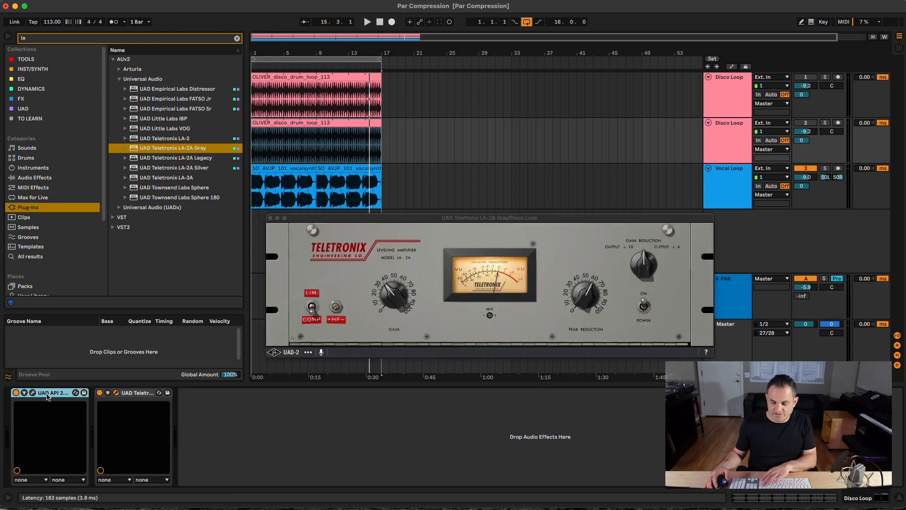
{"action": "key", "text": "Delete"}
Enable the duplicated Disco Loop track and lower its volume to -16.2 dB
{"action": "left_click", "coordinate": [806, 131]}
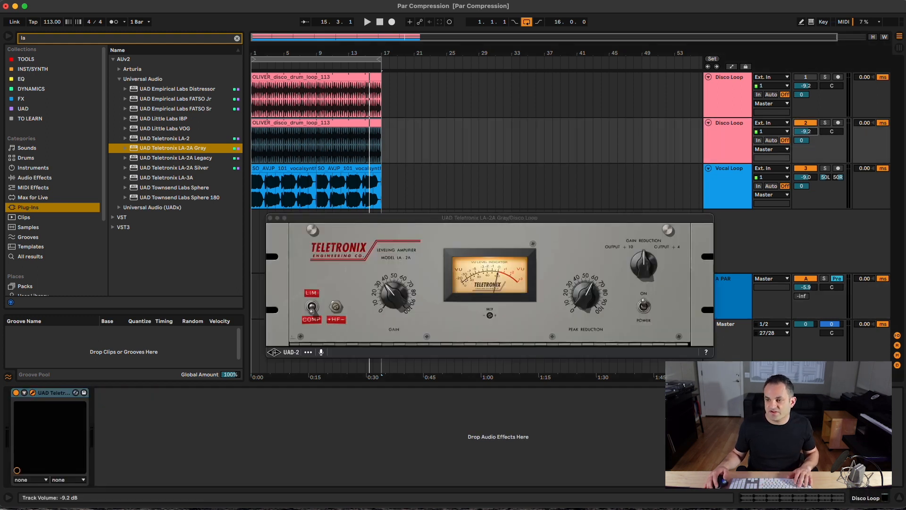
{"action": "left_click_drag", "start_coordinate": [805, 131], "coordinate": [805, 133]}
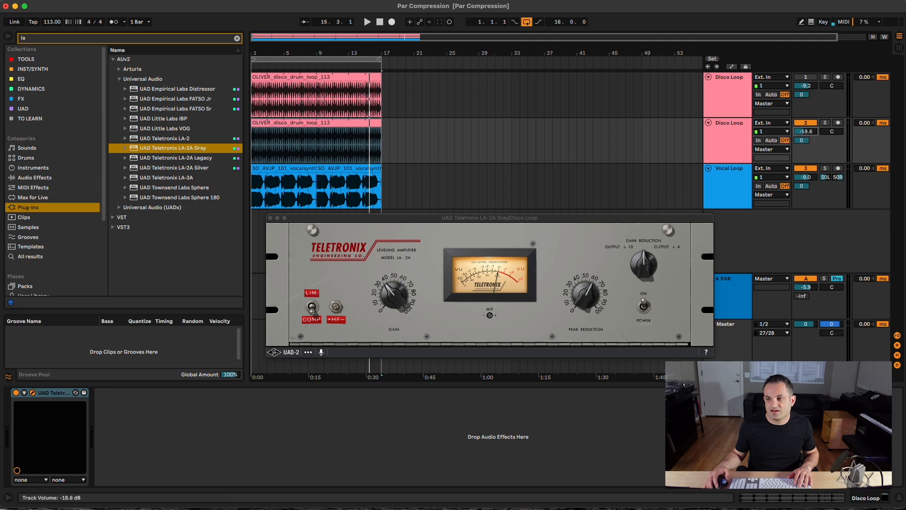
{"action": "left_click", "coordinate": [735, 296]}
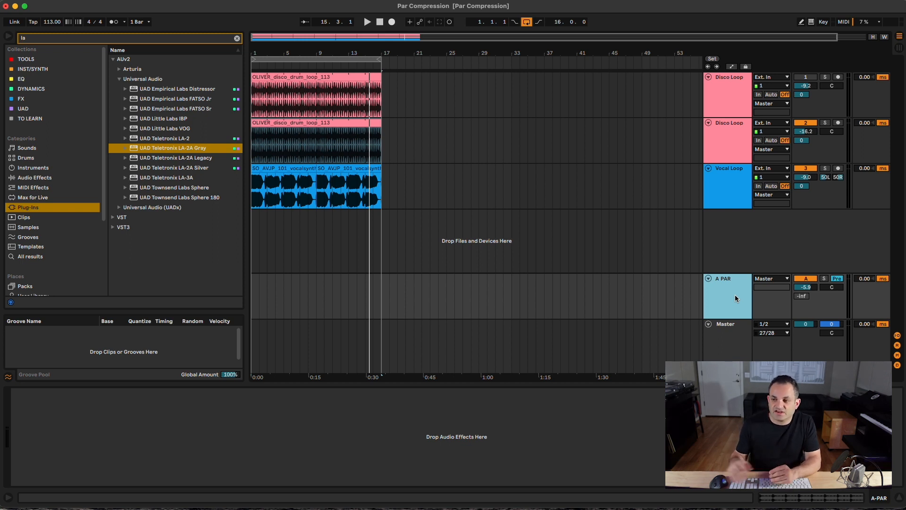
{"action": "left_click", "coordinate": [729, 137]}
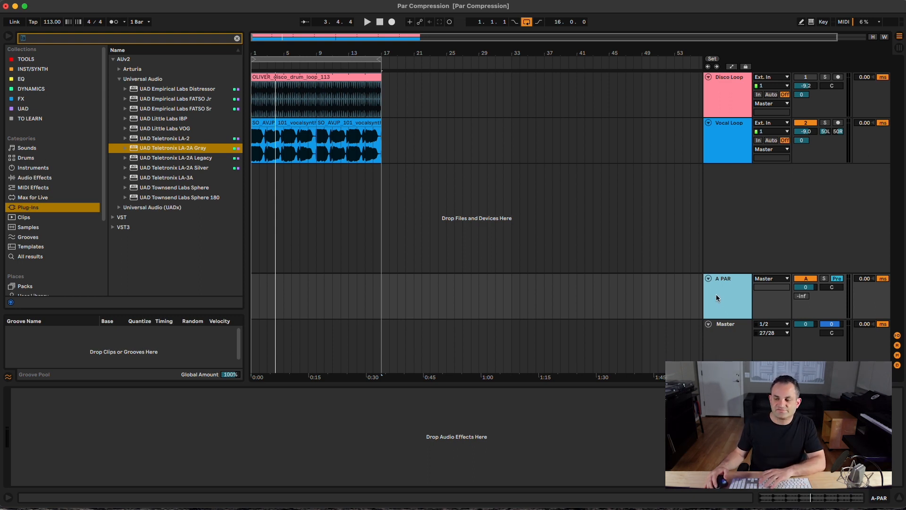
Delete the A PAR return track and open the API 2500 on the original Disco Loop track
{"action": "key", "text": "Delete"}
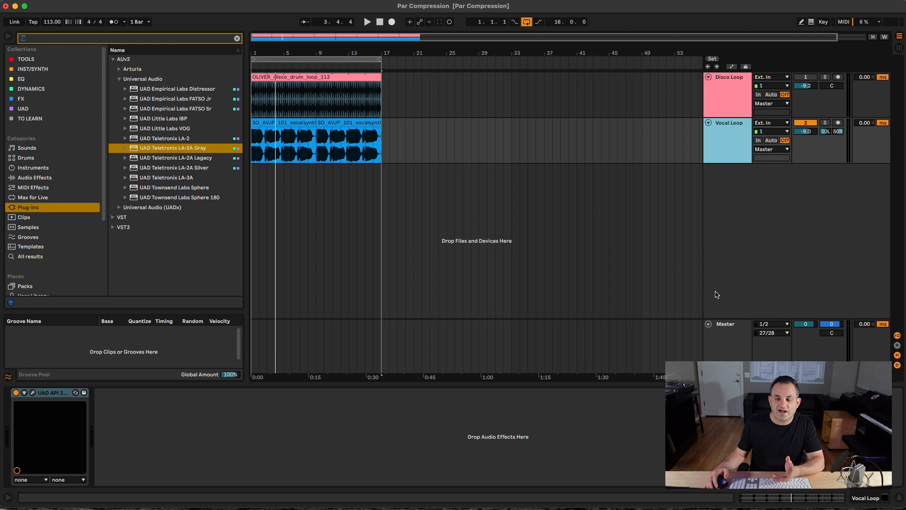
{"action": "left_click", "coordinate": [712, 105]}
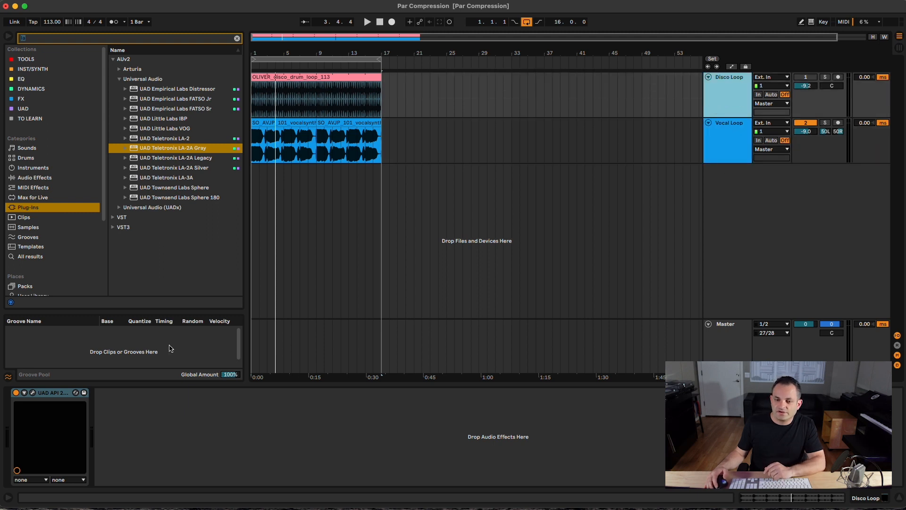
{"action": "left_click", "coordinate": [33, 392]}
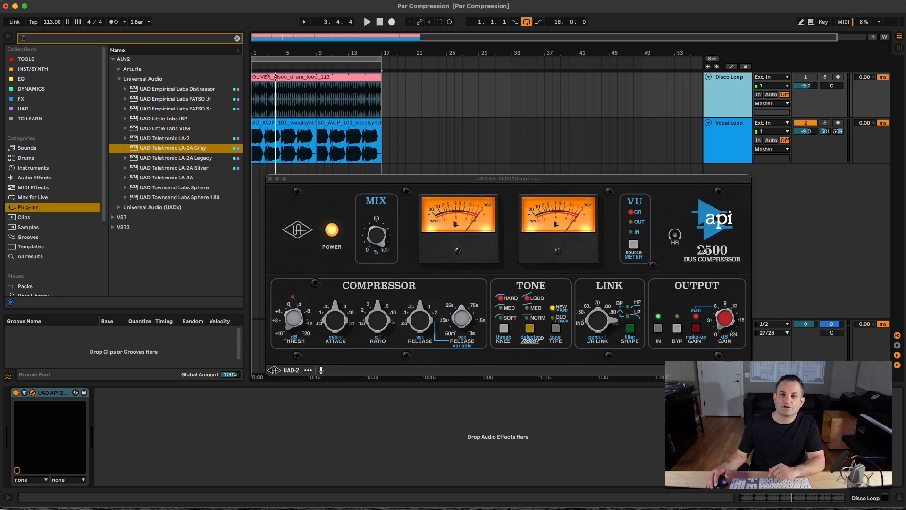
Play the drum loop with the Disco Loop's API 2500 on view and set that track's volume to -9 dB
{"action": "key", "text": "Down"}
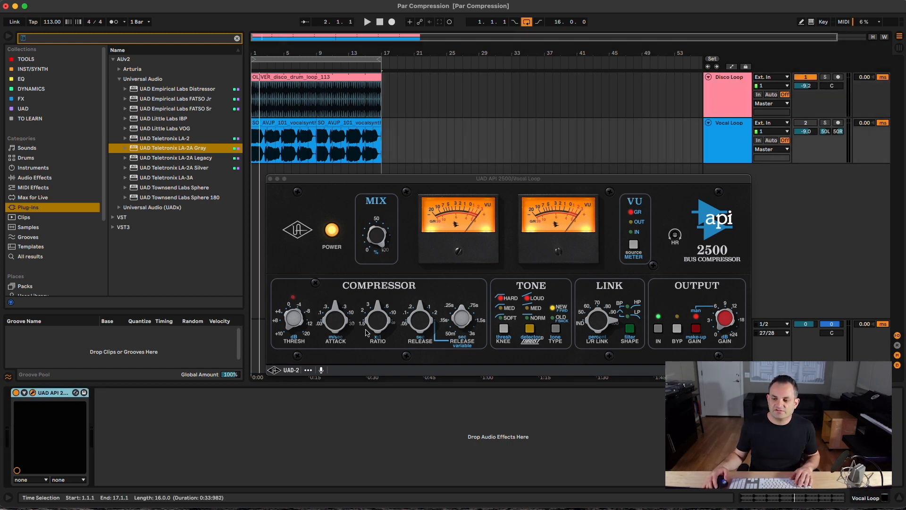
{"action": "key", "text": "space"}
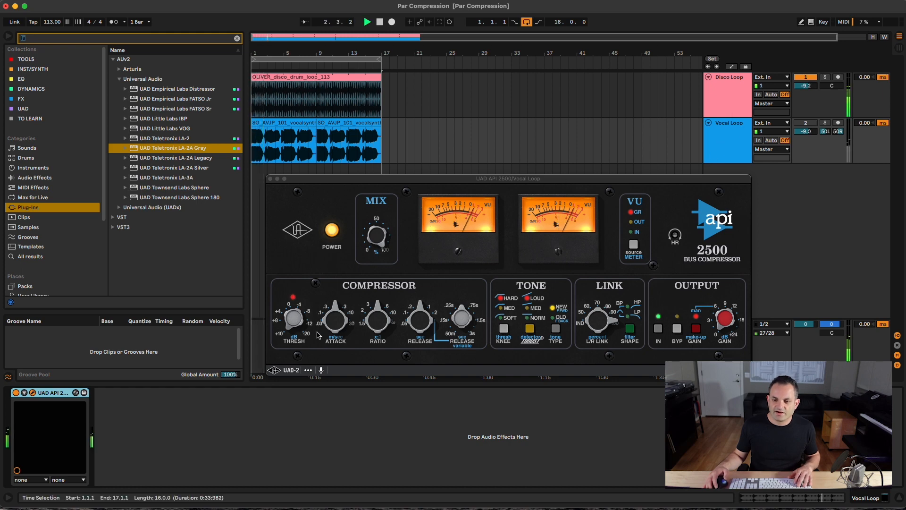
{"action": "left_click", "coordinate": [650, 102]}
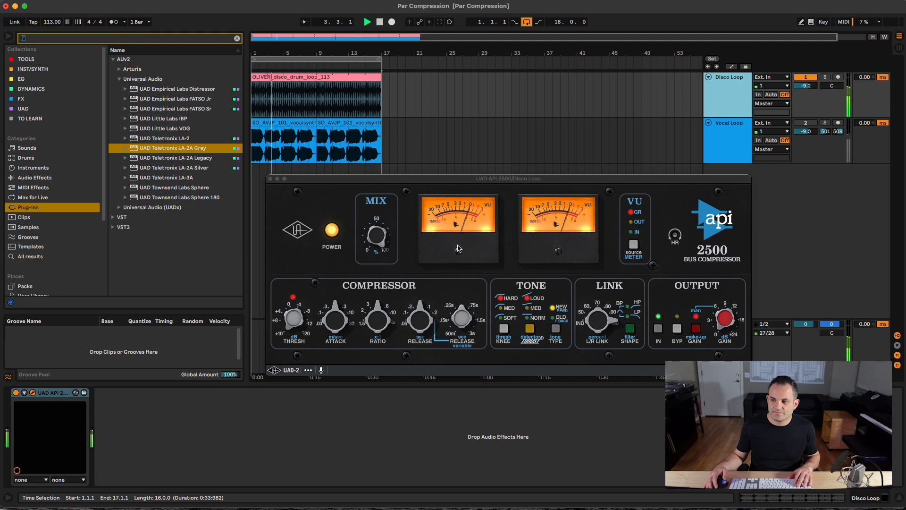
{"action": "left_click", "coordinate": [797, 88]}
{"action": "type", "text": "-9"}
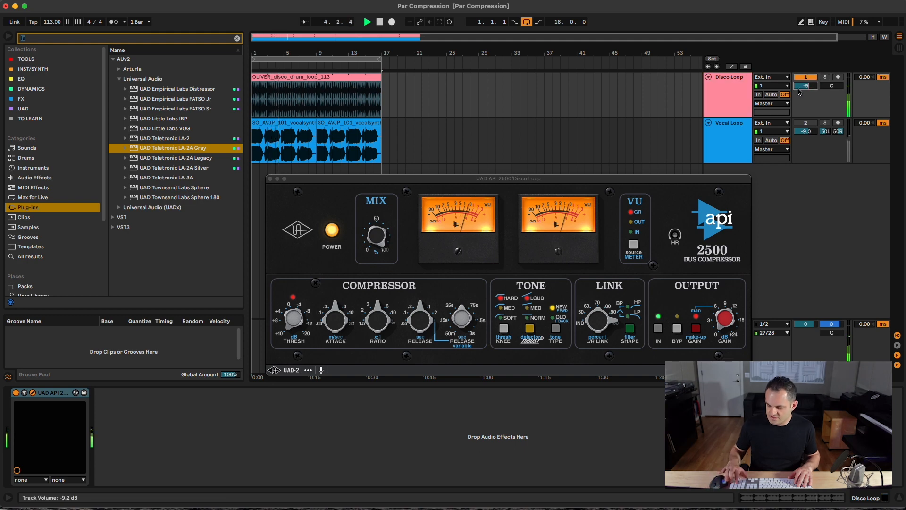
{"action": "key", "text": "Return"}
Adjust the API 2500's threshold and output gain, and compare the drum loop with the compressor bypassed and active
{"action": "left_click_drag", "start_coordinate": [300, 318], "coordinate": [298, 263]}
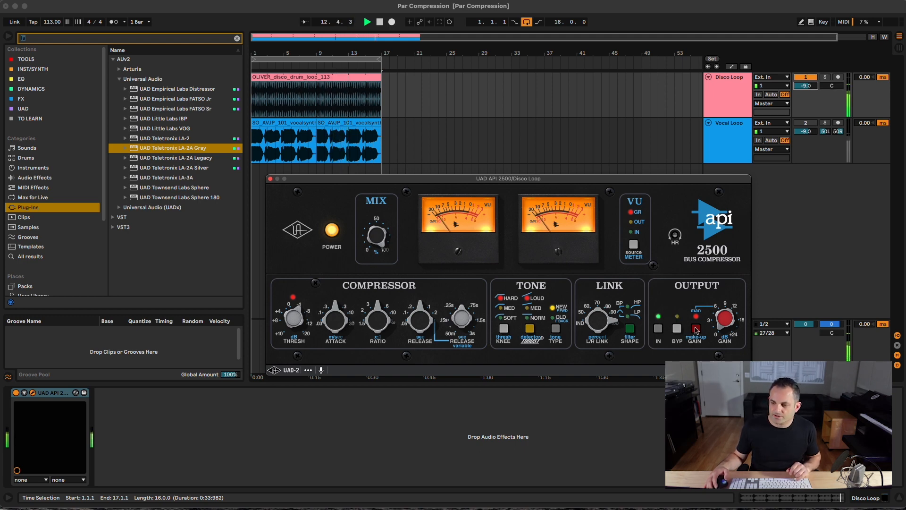
{"action": "left_click_drag", "start_coordinate": [727, 298], "coordinate": [727, 286]}
{"action": "left_click", "coordinate": [675, 329]}
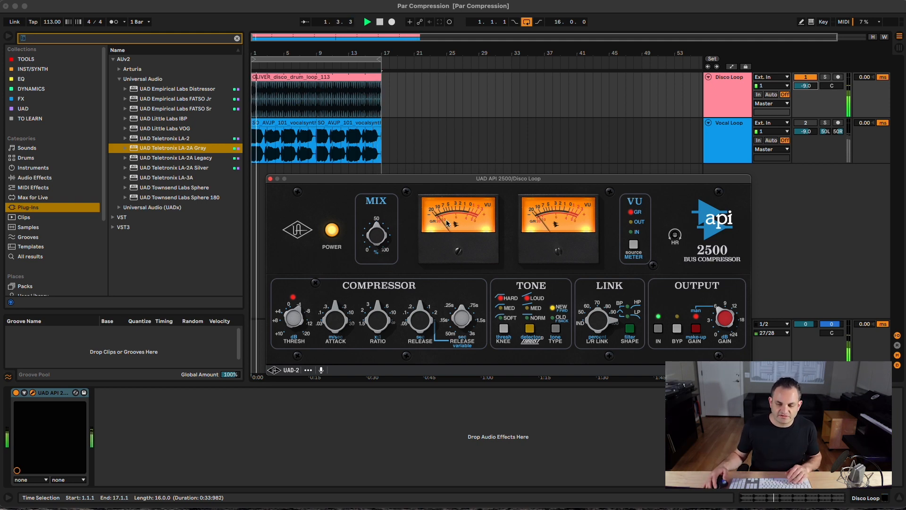
{"action": "left_click", "coordinate": [674, 329]}
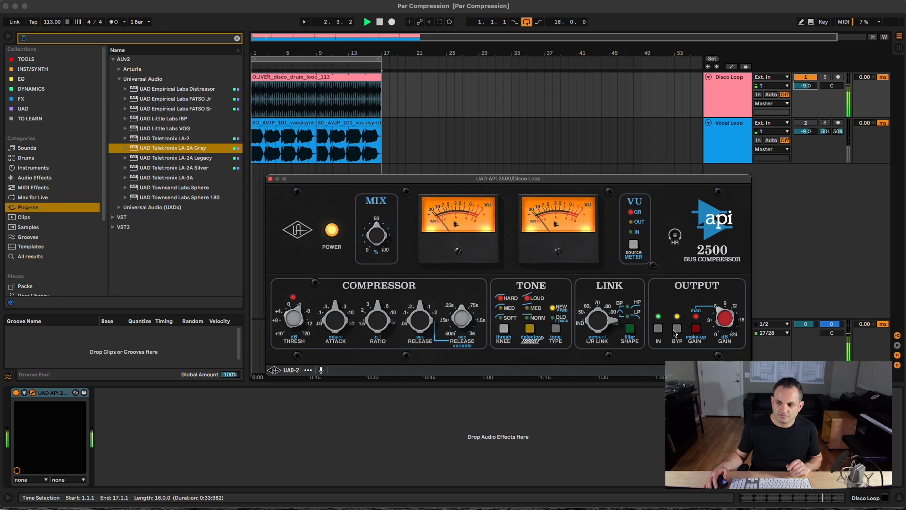
{"action": "left_click", "coordinate": [677, 330]}
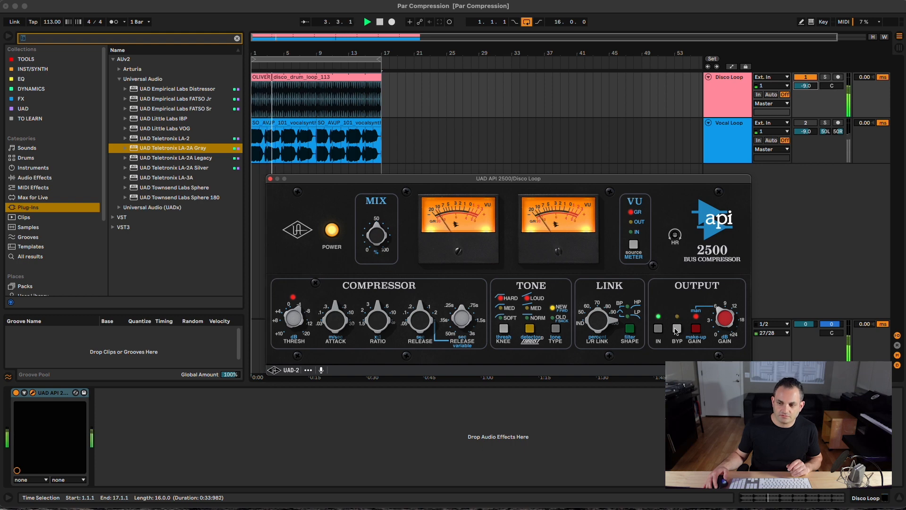
Check the drum loop with the API 2500's bypass toggled, and set a shorter release and a longer attack on the compressor
{"action": "left_click", "coordinate": [677, 330]}
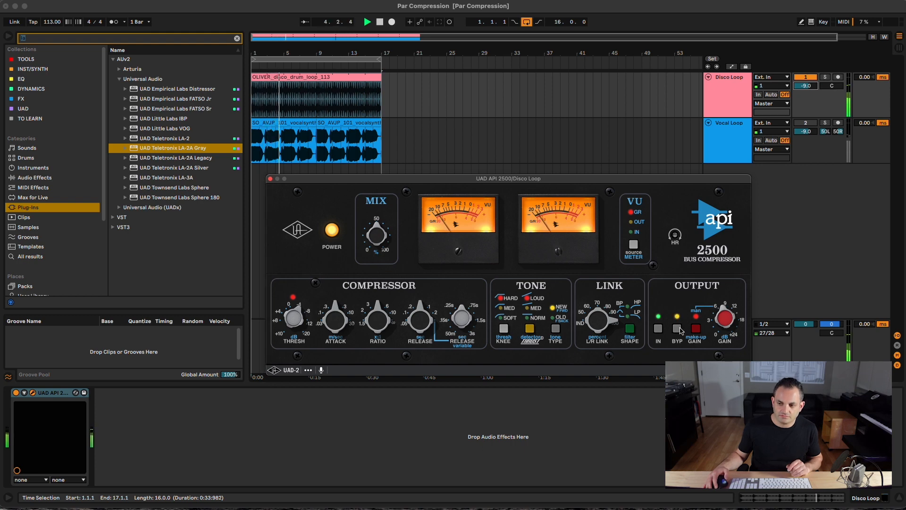
{"action": "left_click", "coordinate": [677, 330]}
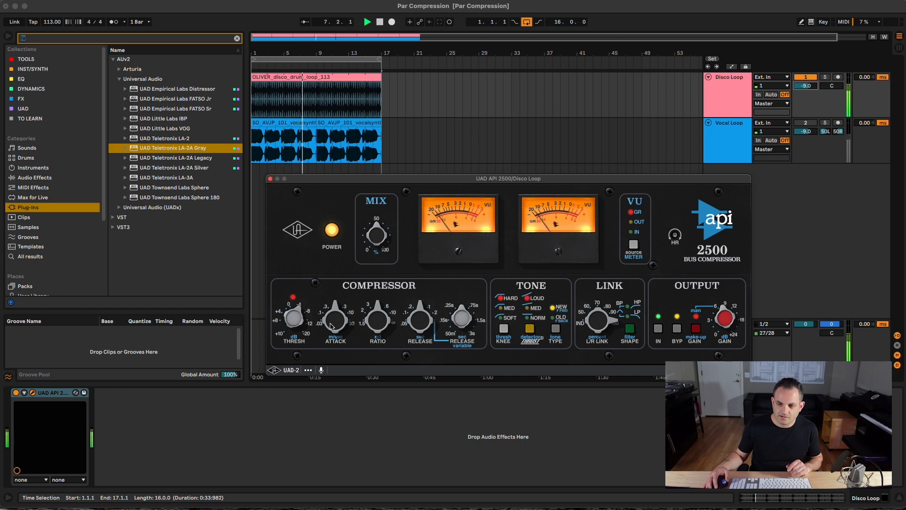
{"action": "left_click_drag", "start_coordinate": [420, 319], "coordinate": [423, 329]}
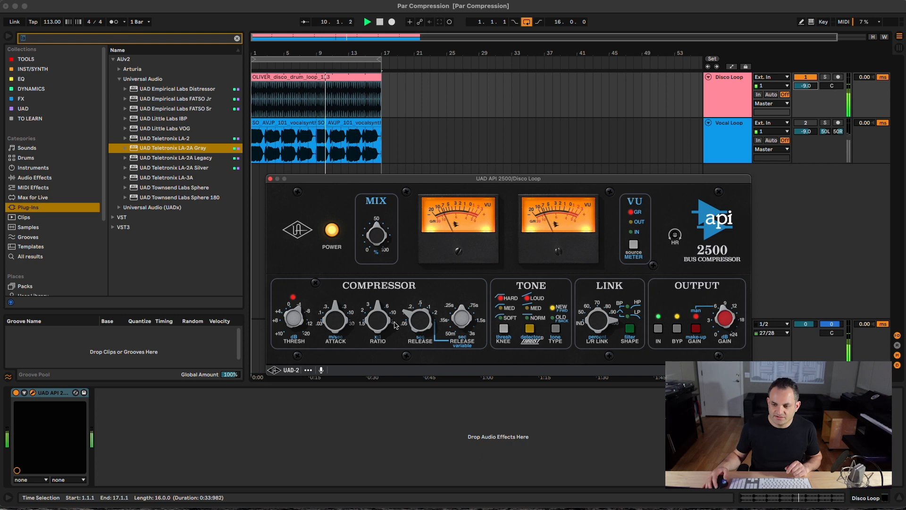
{"action": "left_click_drag", "start_coordinate": [343, 324], "coordinate": [347, 336]}
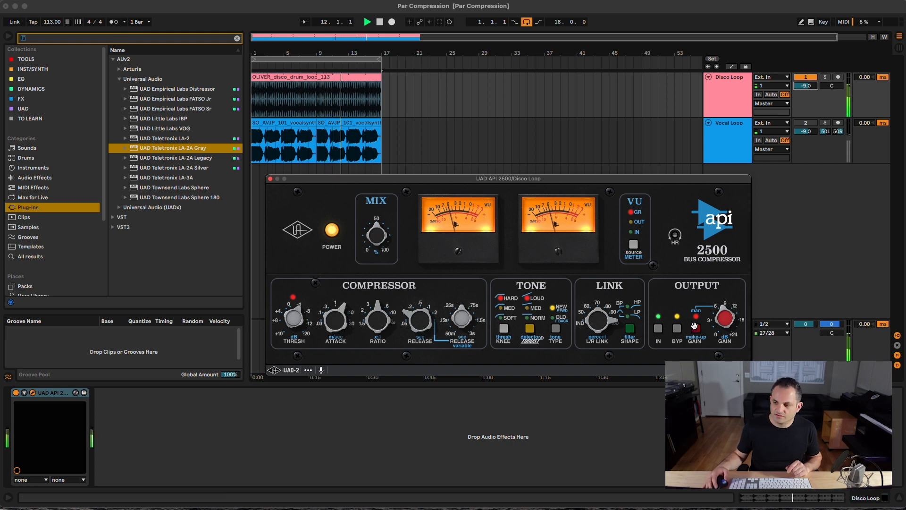
Compare the Disco Loop with the API 2500 bypassed and active using the new attack and release, and stop playback
{"action": "left_click", "coordinate": [677, 329]}
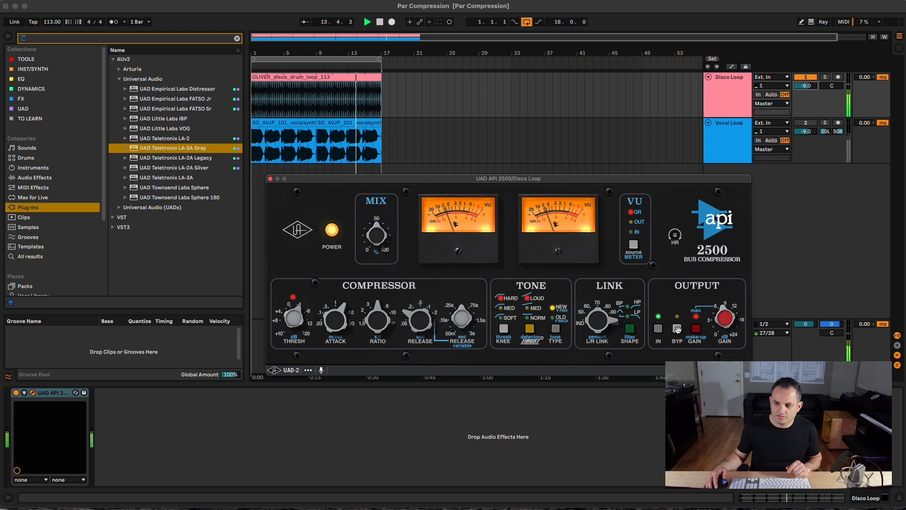
{"action": "left_click", "coordinate": [679, 329]}
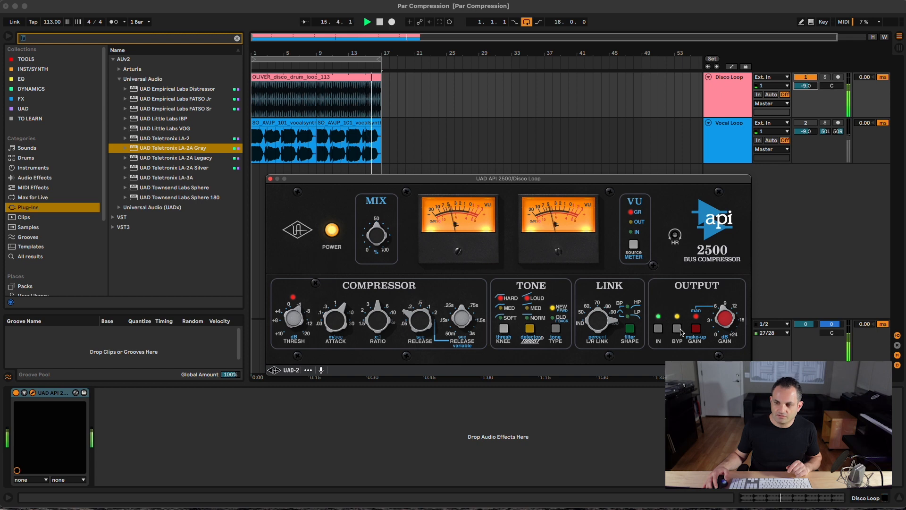
{"action": "left_click", "coordinate": [679, 329]}
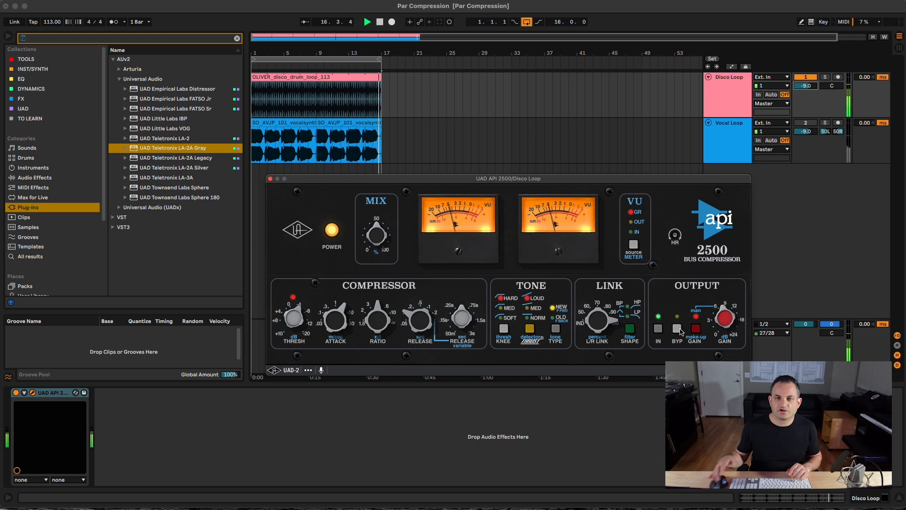
{"action": "key", "text": "space"}
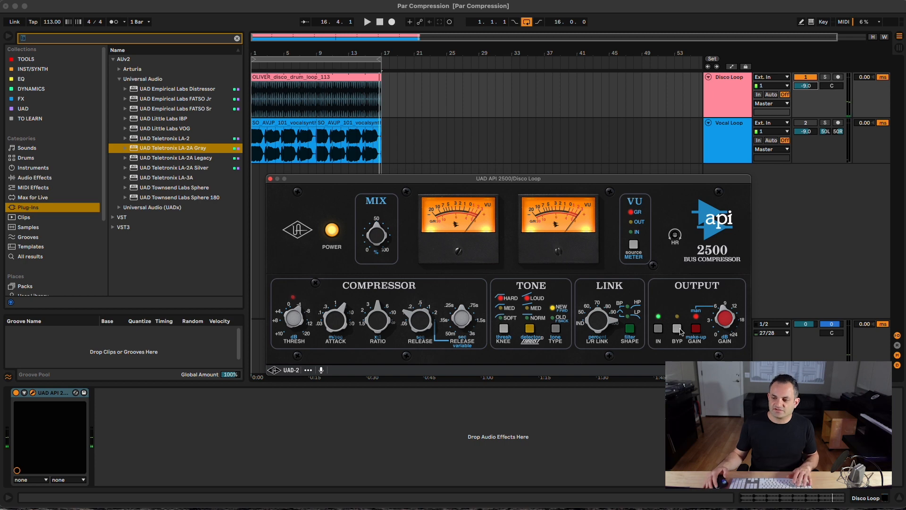
Turn the Vocal Loop track on and the Disco Loop track off, and bring up the API 2500 on the Vocal Loop
{"action": "left_click", "coordinate": [733, 131]}
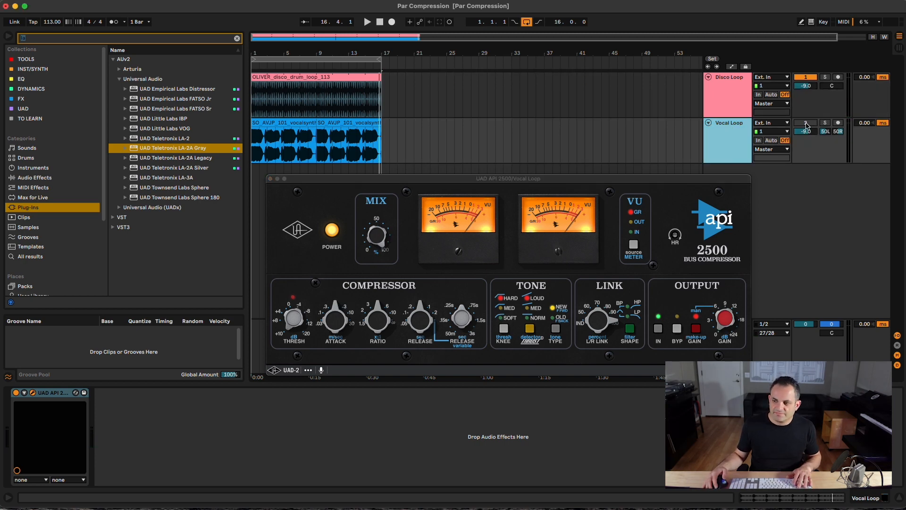
{"action": "left_click", "coordinate": [806, 124]}
{"action": "left_click", "coordinate": [805, 78]}
{"action": "left_click", "coordinate": [37, 393]}
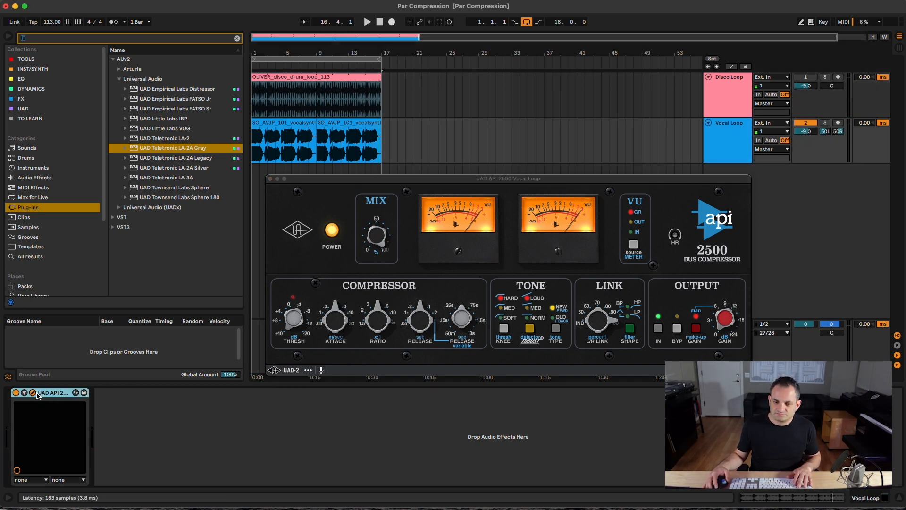
{"action": "left_click", "coordinate": [33, 393]}
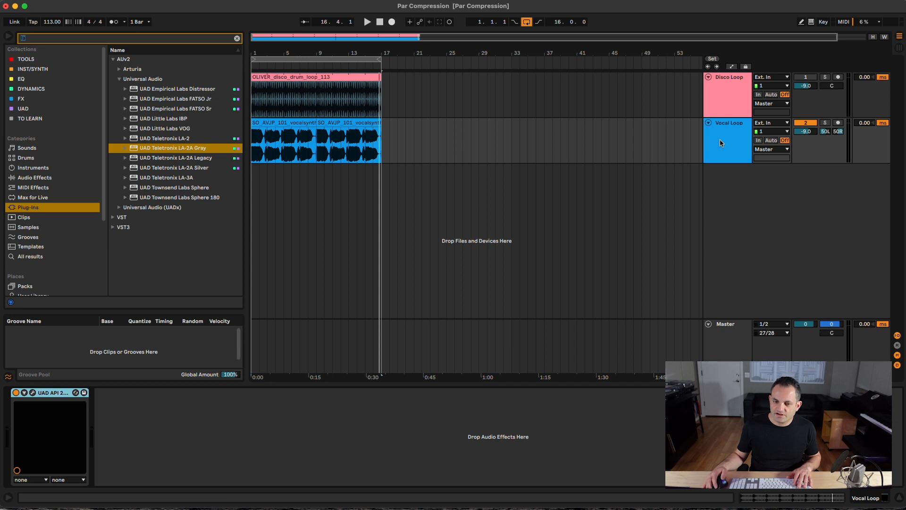
{"action": "left_click", "coordinate": [33, 393]}
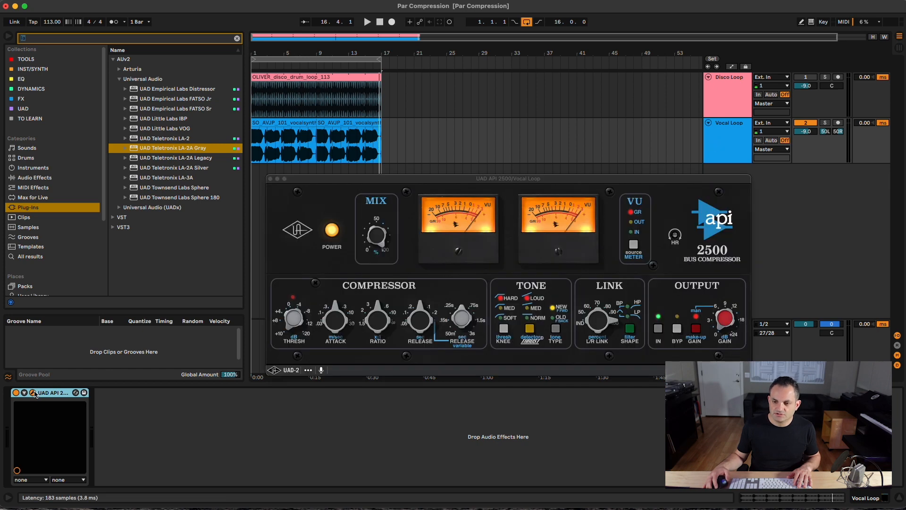
Play the vocal loop and set a longer attack and a shorter release on its API 2500
{"action": "key", "text": "space"}
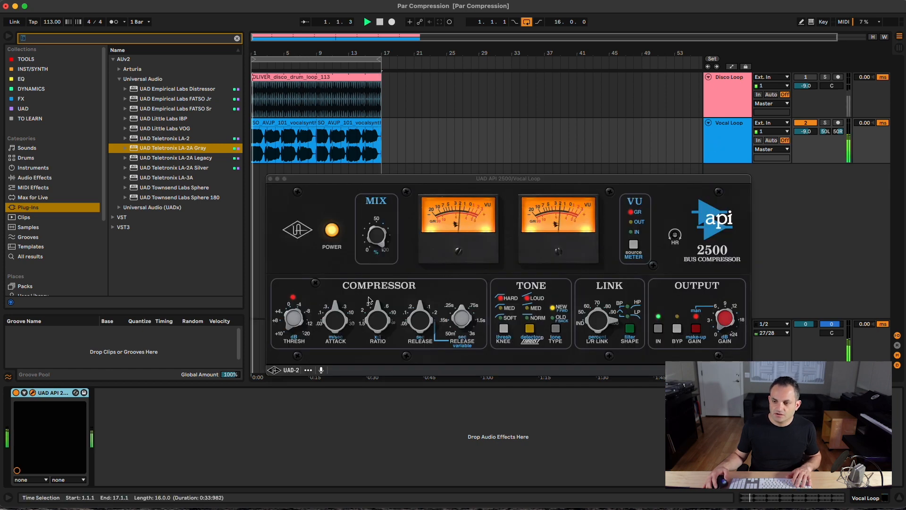
{"action": "left_click", "coordinate": [310, 328]}
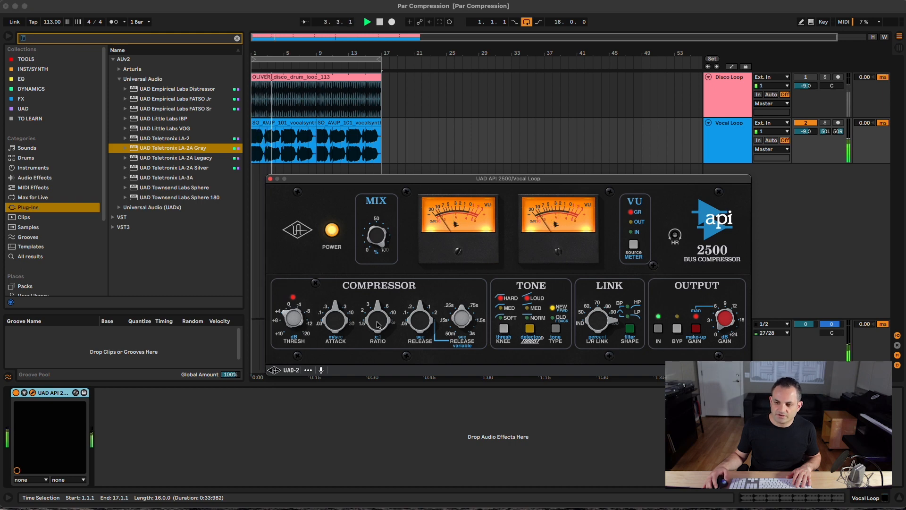
{"action": "left_click_drag", "start_coordinate": [335, 317], "coordinate": [329, 357]}
{"action": "left_click_drag", "start_coordinate": [428, 323], "coordinate": [421, 340]}
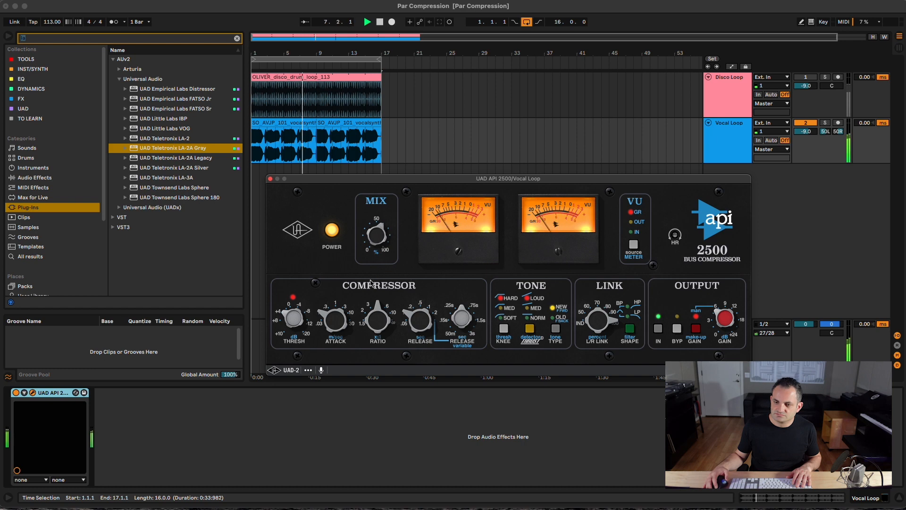
Compare the playing vocal loop with the API 2500 bypassed and active
{"action": "left_click", "coordinate": [677, 330]}
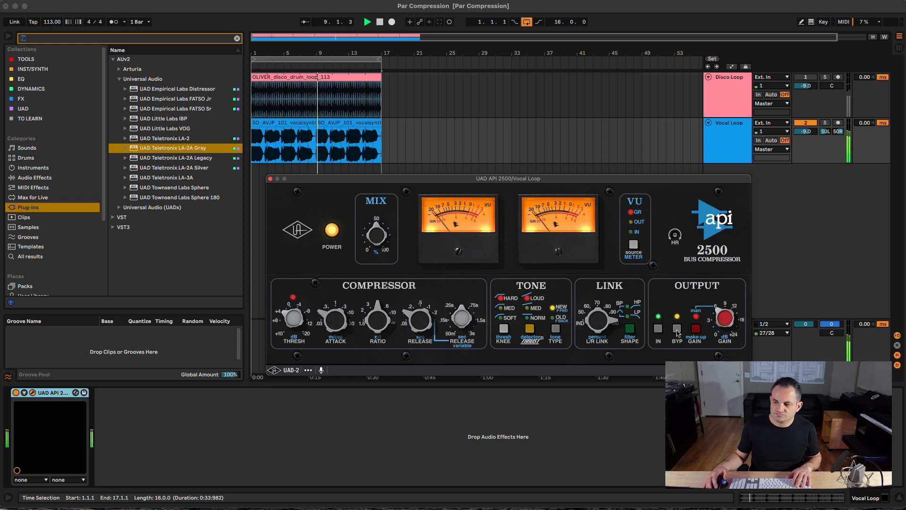
{"action": "left_click", "coordinate": [677, 330]}
{"action": "left_click", "coordinate": [677, 330]}
{"action": "left_click", "coordinate": [677, 331]}
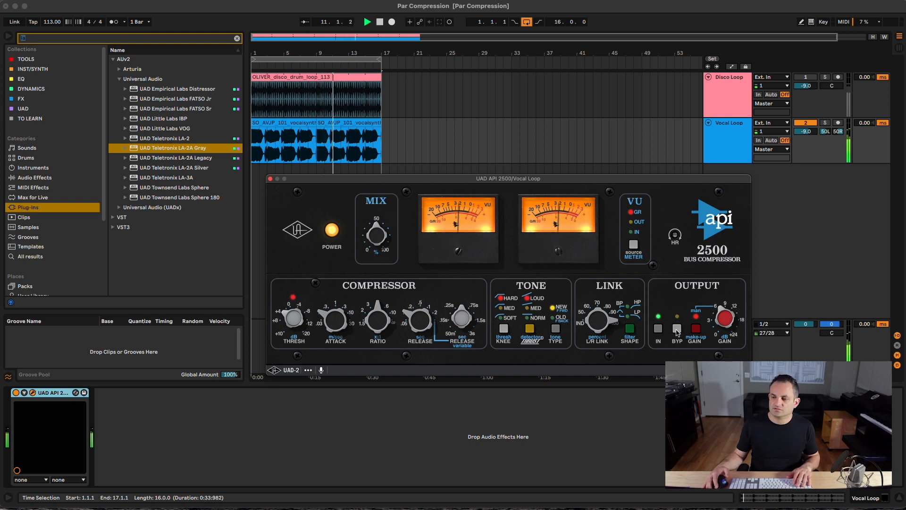
Fine-tune the output gain of the Vocal Loop's API 2500, recheck it against the bypassed sound, and stop playback
{"action": "left_click_drag", "start_coordinate": [726, 320], "coordinate": [726, 315]}
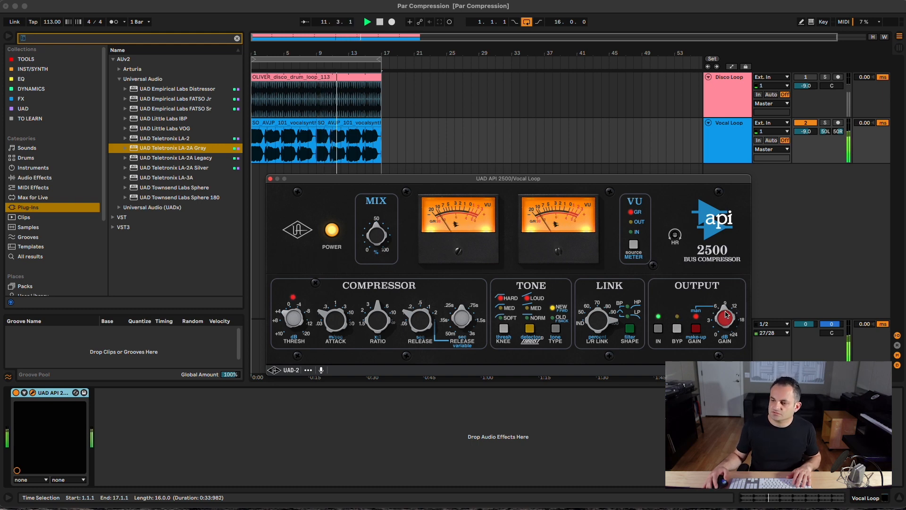
{"action": "left_click", "coordinate": [678, 329]}
{"action": "left_click", "coordinate": [680, 331]}
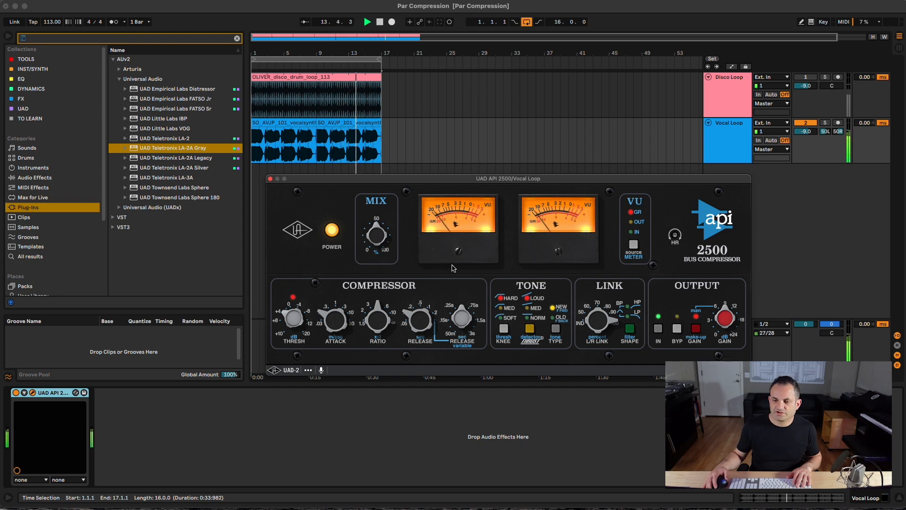
{"action": "key", "text": "space"}
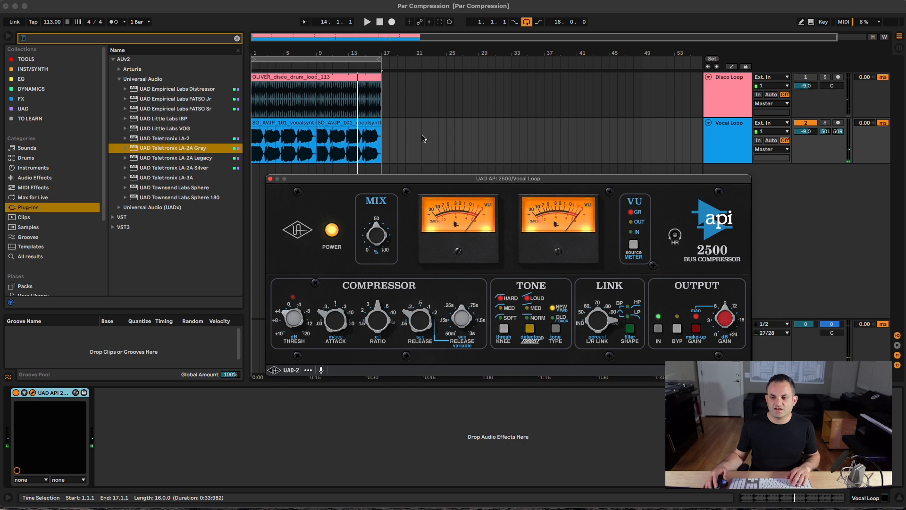